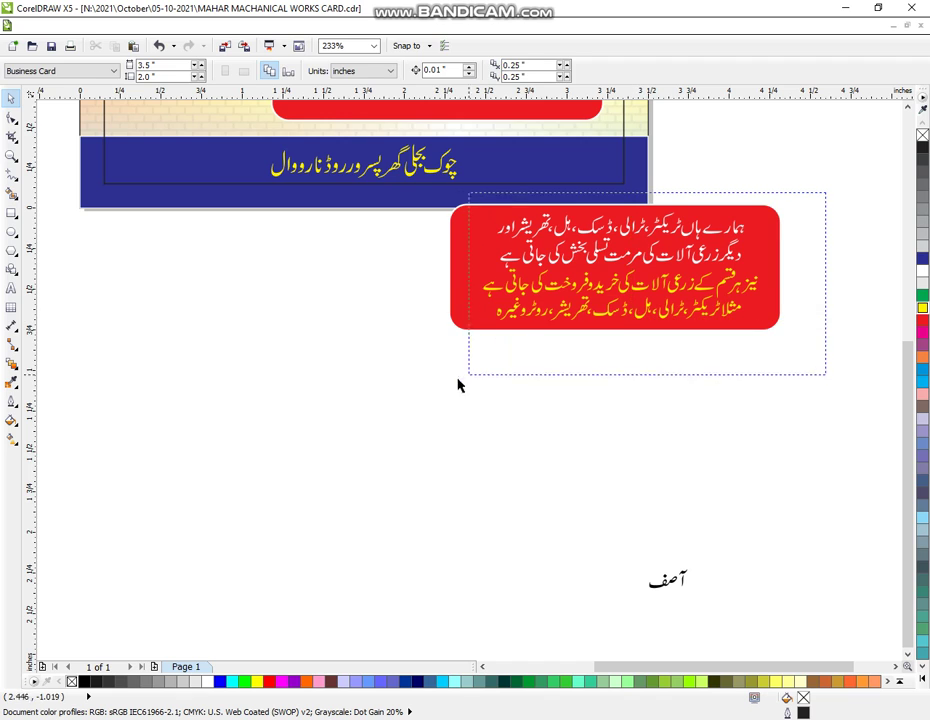
- Select the four lines of Urdu service text about machinery repair and sales
left_click(482, 277)
- Widen the Urdu service text leftwards and group it with the red rounded box
left_click_drag(472, 268, 457, 268)
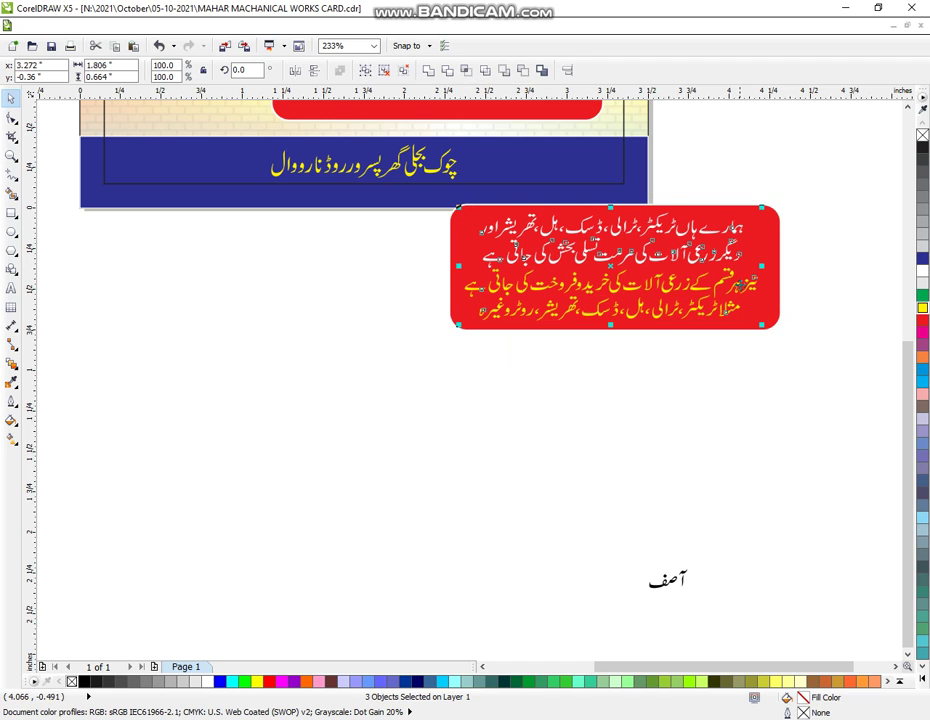
left_click(782, 201)
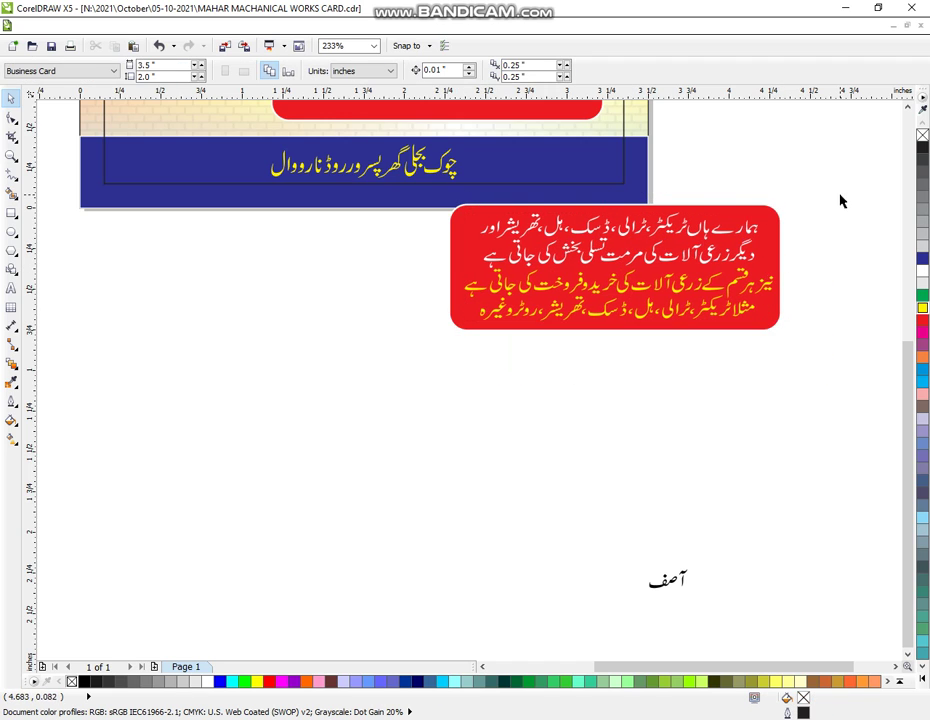
left_click_drag(795, 190, 436, 417)
key("ctrl+g")
left_click(432, 430)
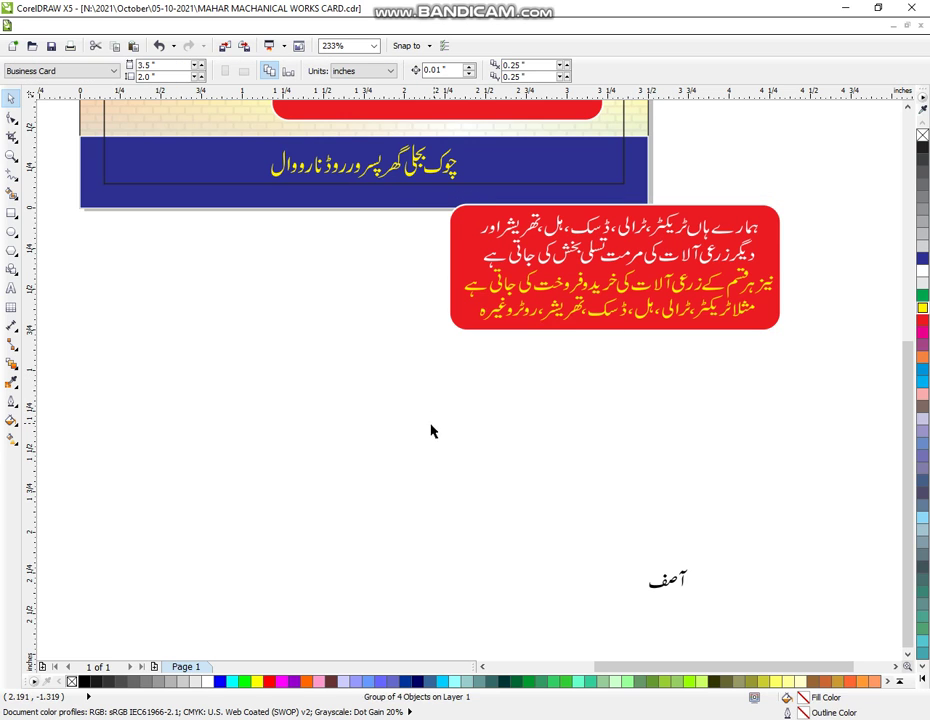
- Zoom to the card and centre the Urdu text on the red box horizontally and vertically
double_click(11, 155)
scroll(338, 295, "down", 2)
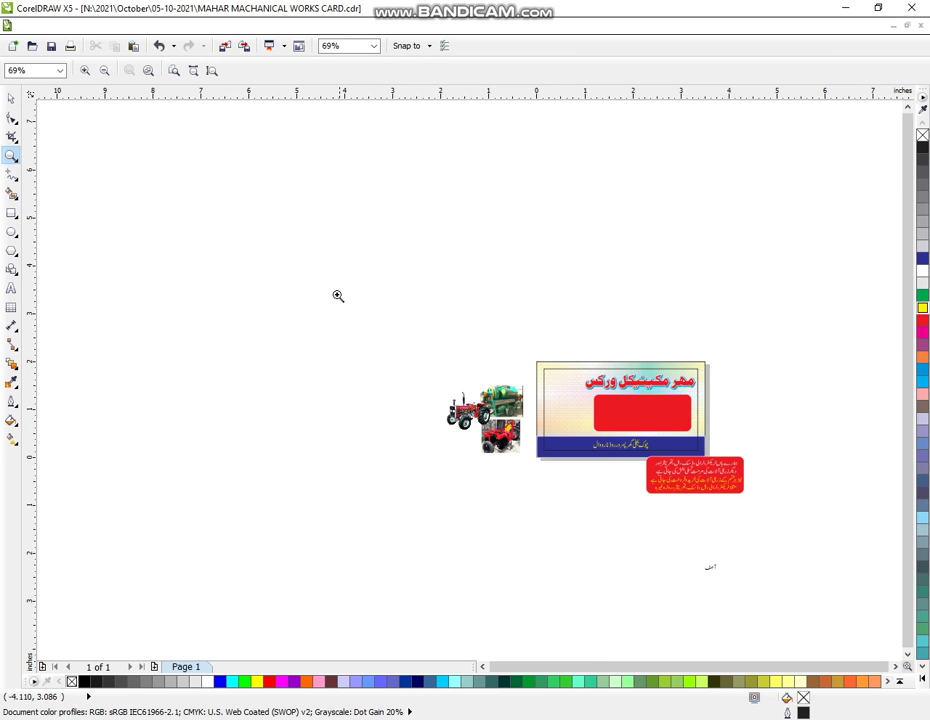
left_click_drag(338, 260, 783, 610)
left_click_drag(464, 368, 786, 623)
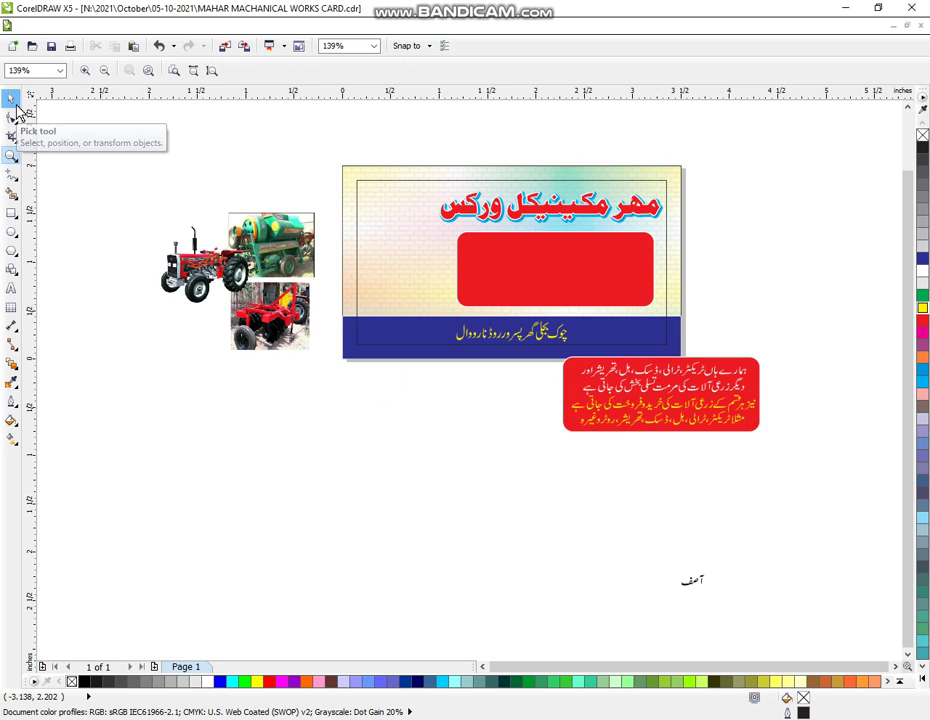
left_click(11, 97)
left_click(610, 395)
left_click(622, 285, "shift")
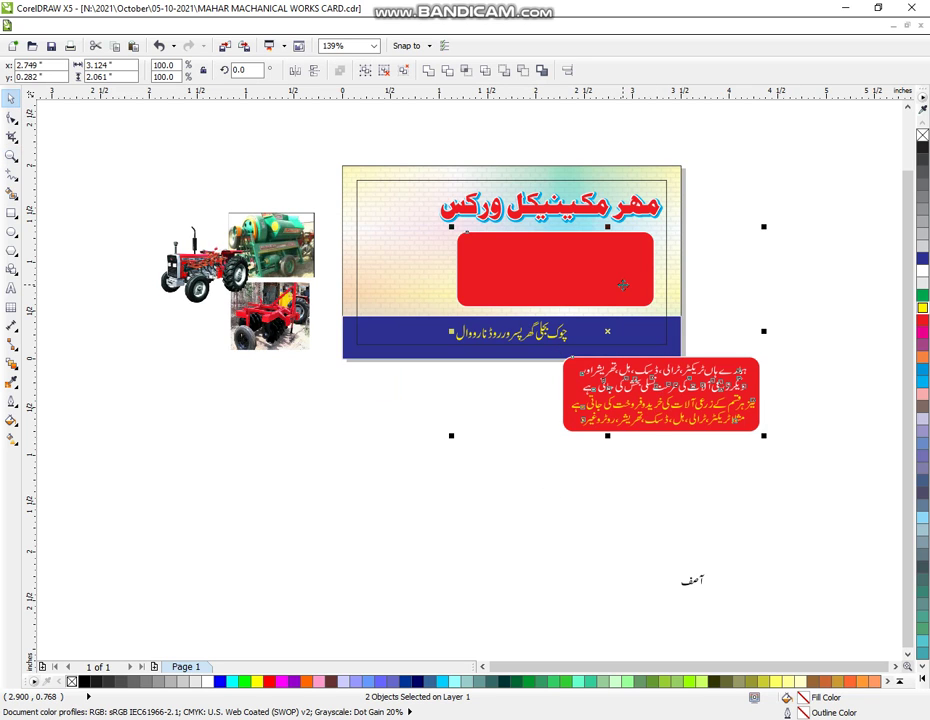
key("e")
key("c")
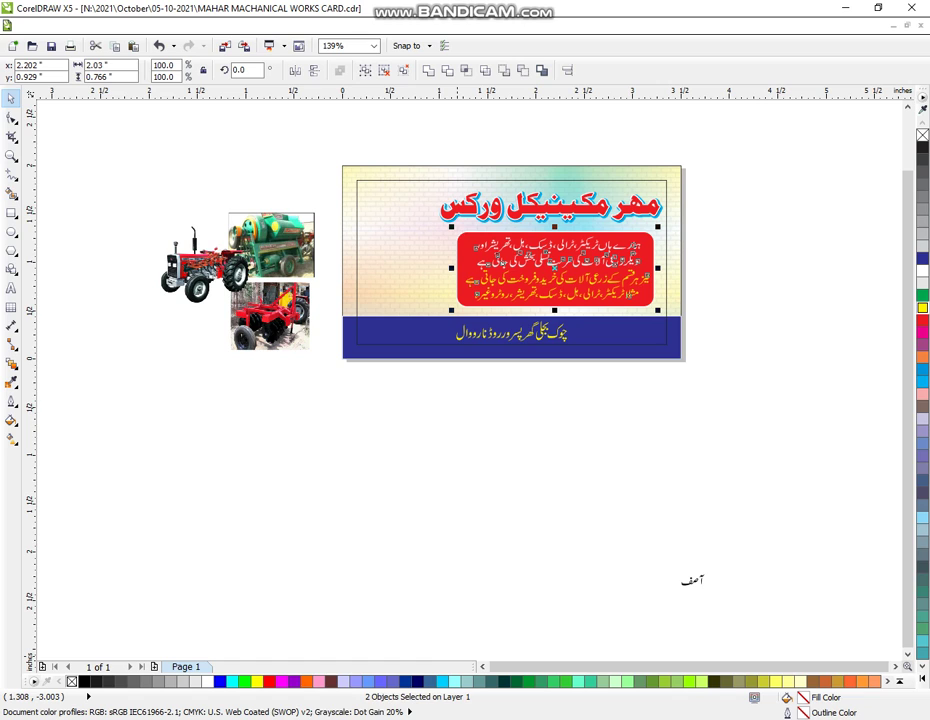
mouse_move(361, 719)
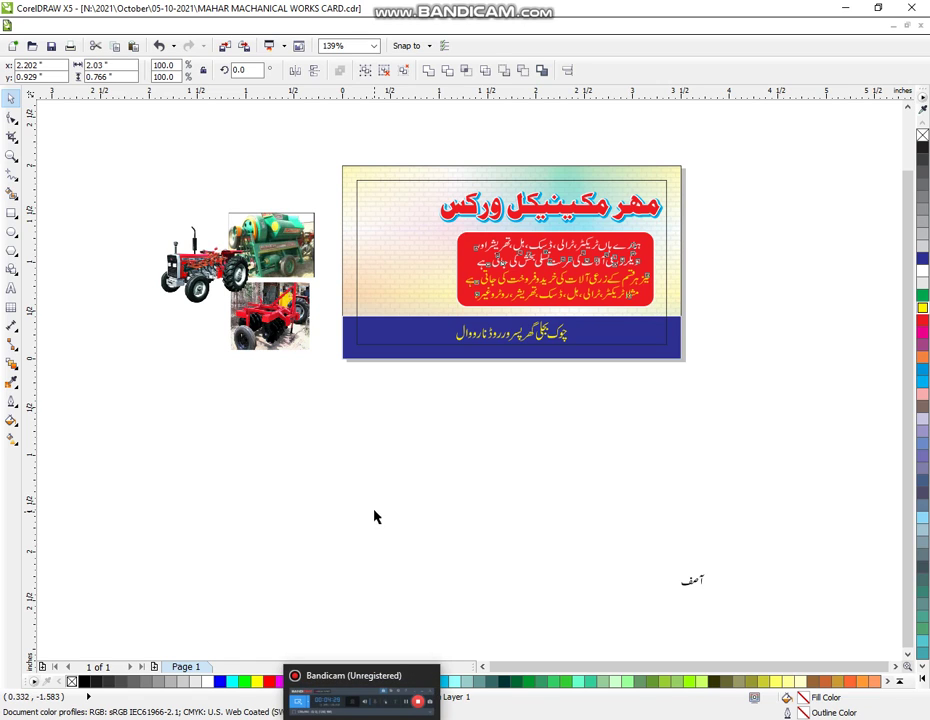
left_click(716, 563)
left_click_drag(531, 660, 548, 372)
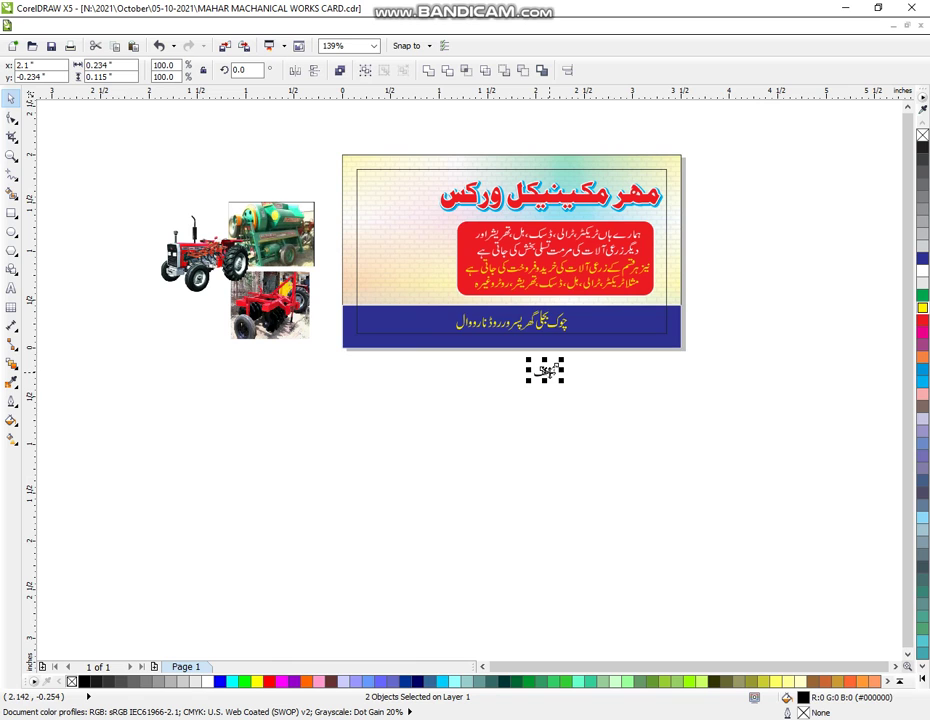
- Move the tractor photo down and shift the thresher and disc-harrow photos right
left_click(11, 155)
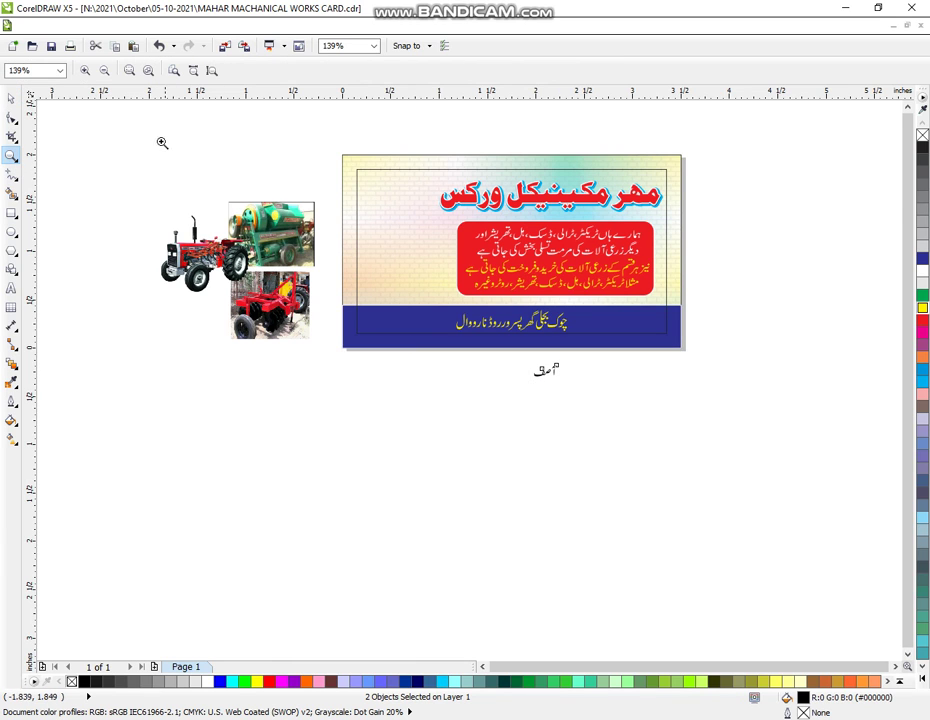
left_click_drag(157, 132, 639, 506)
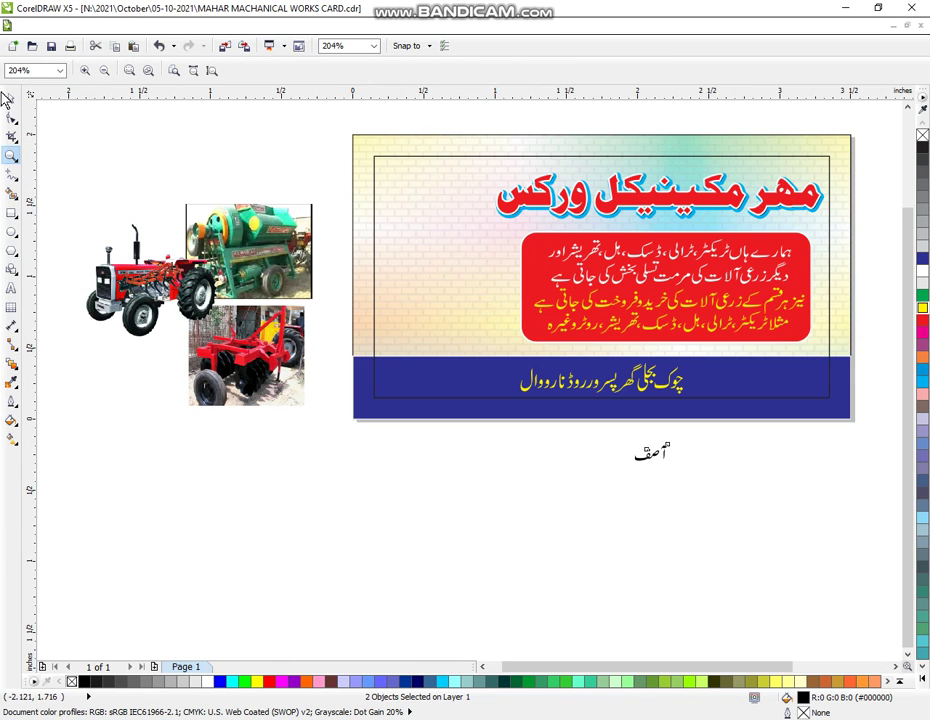
left_click(10, 98)
left_click(150, 384)
left_click(130, 250)
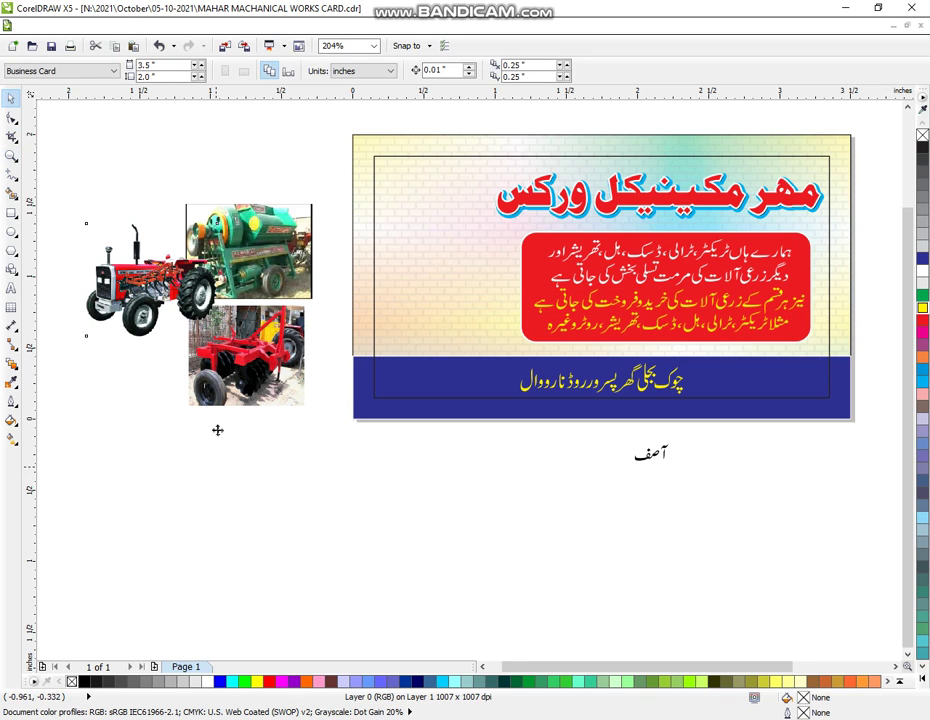
left_click_drag(150, 280, 168, 456)
left_click_drag(233, 268, 251, 265)
left_click_drag(245, 355, 266, 350)
- Scale the thresher and disc-harrow photos down and place them on the card's left side
left_click_drag(204, 190, 344, 507)
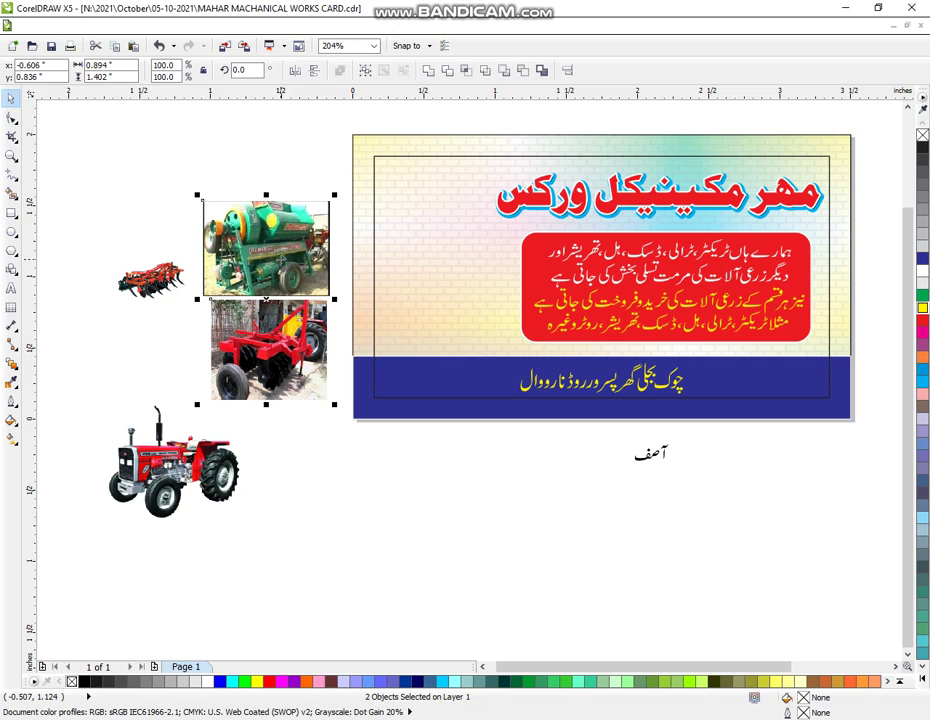
left_click_drag(336, 407, 280, 320)
left_click_drag(256, 269, 413, 333)
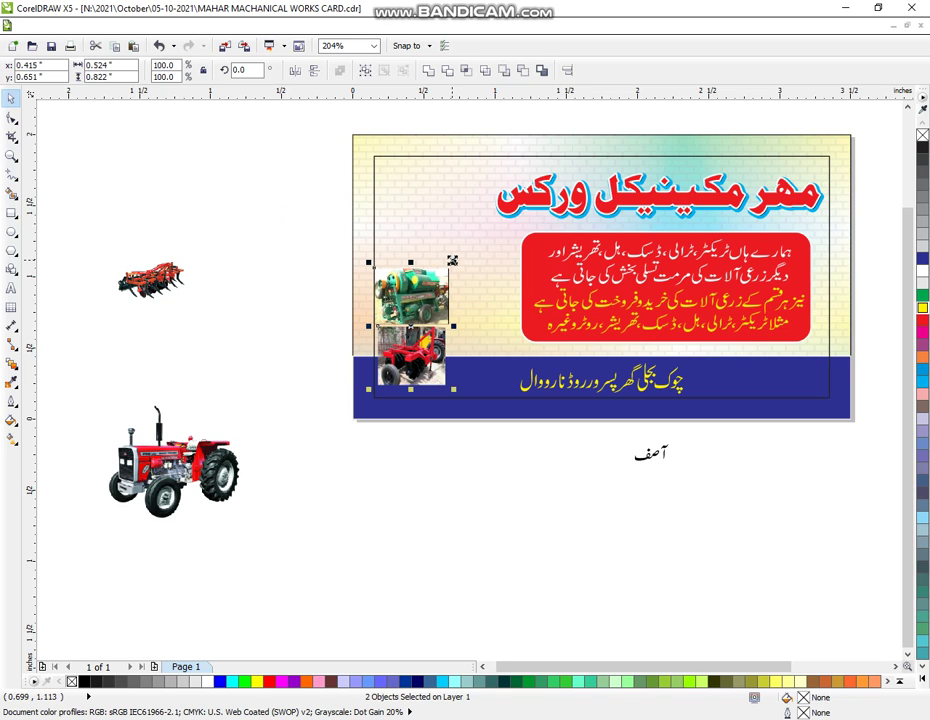
left_click_drag(454, 262, 463, 257)
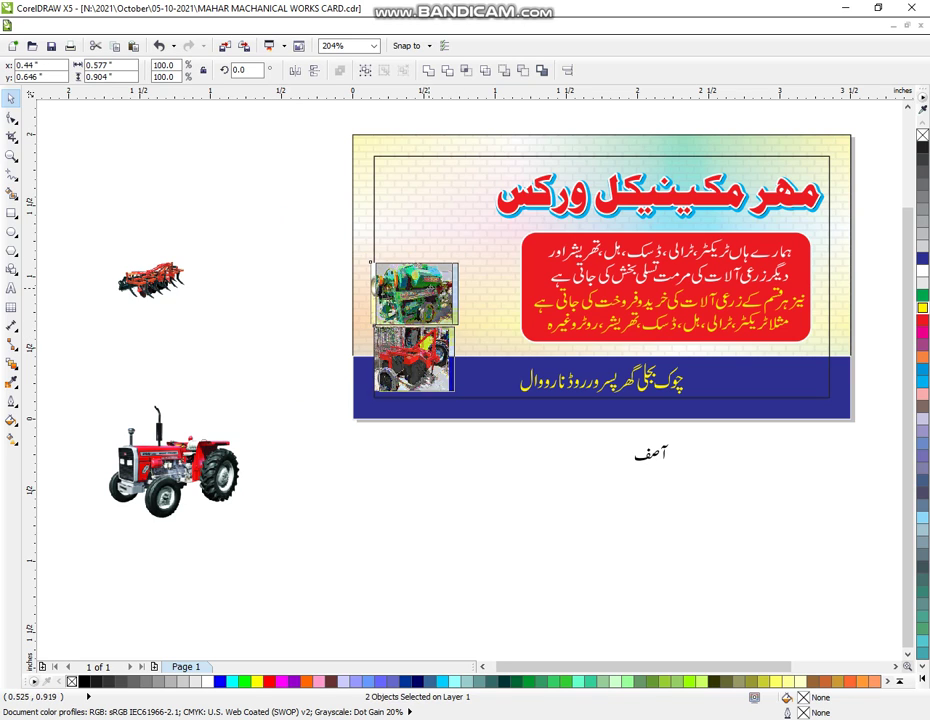
left_click(340, 585)
- Place the shrunken tractor in front of the red box, with the cultivator below it
left_click_drag(172, 460, 503, 240)
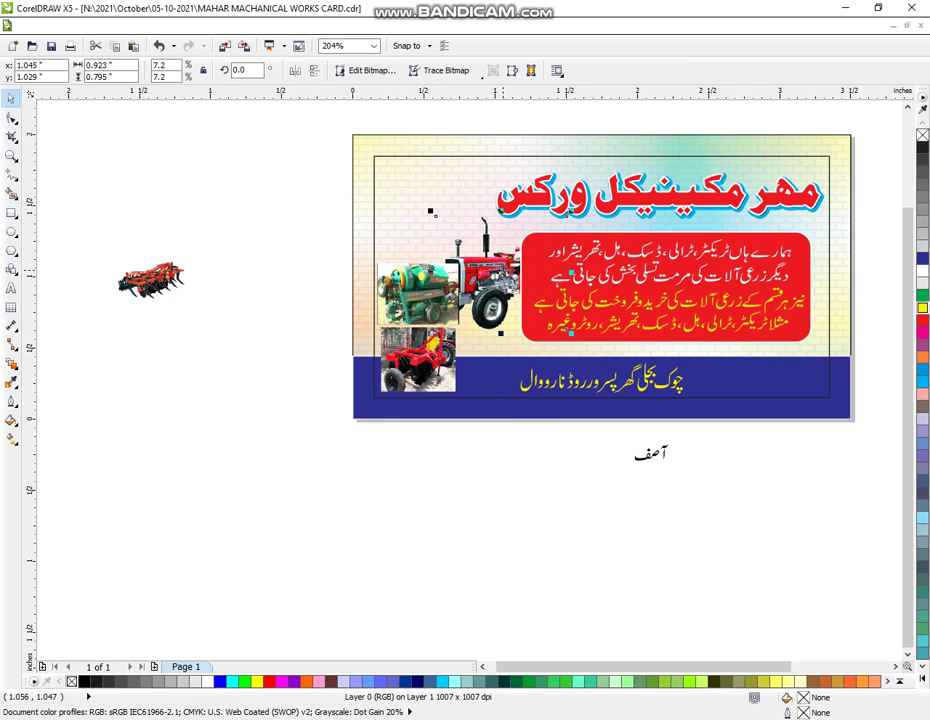
key("shift+Page_Up")
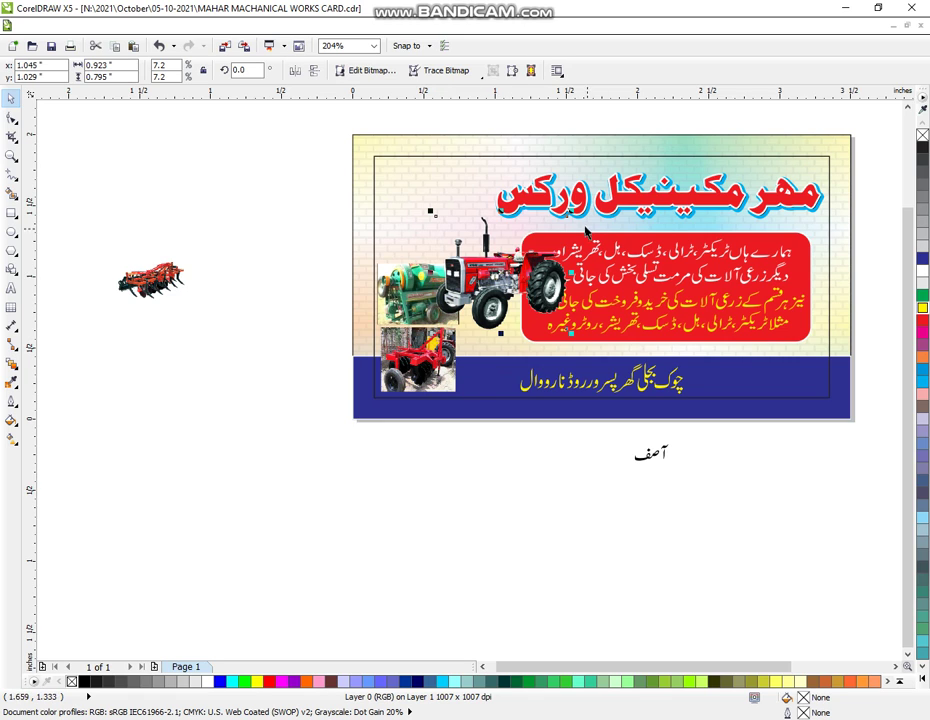
left_click_drag(567, 214, 507, 278)
left_click_drag(150, 290, 496, 348)
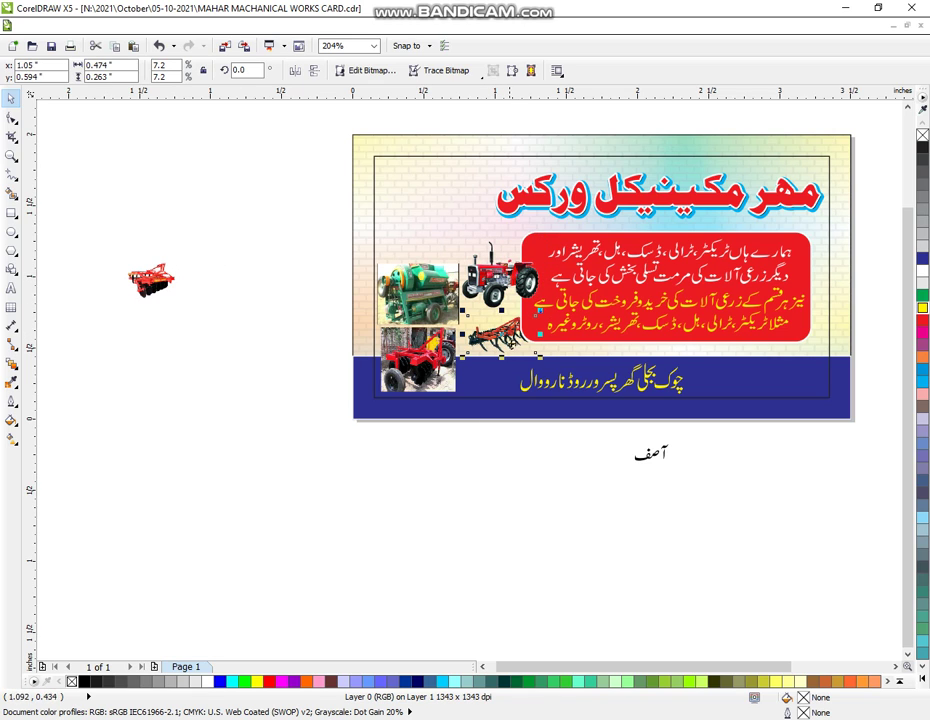
left_click_drag(540, 310, 550, 303)
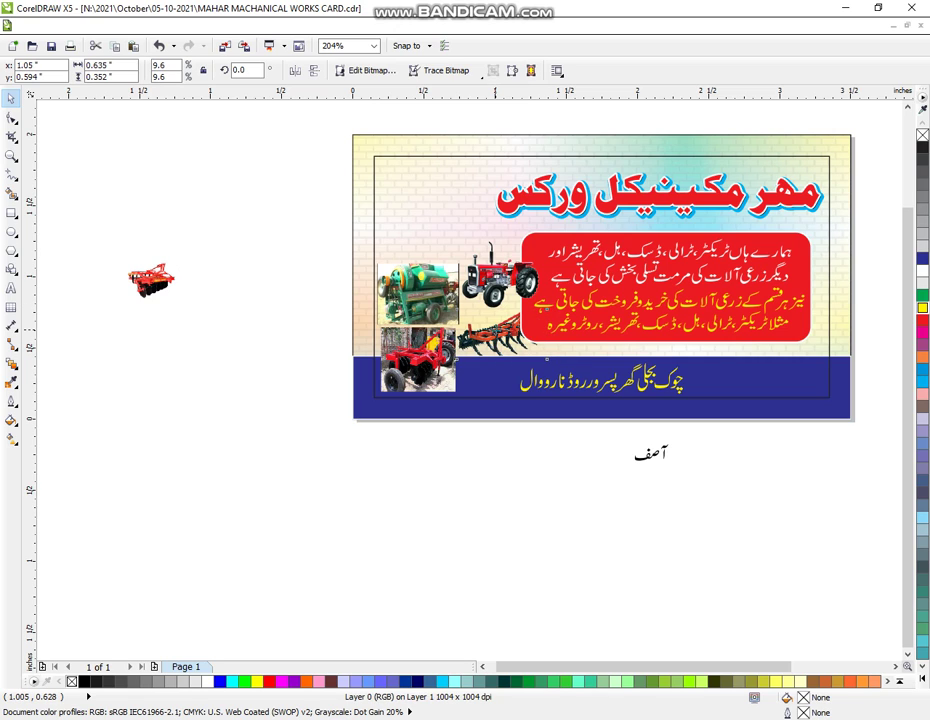
left_click_drag(546, 358, 552, 357)
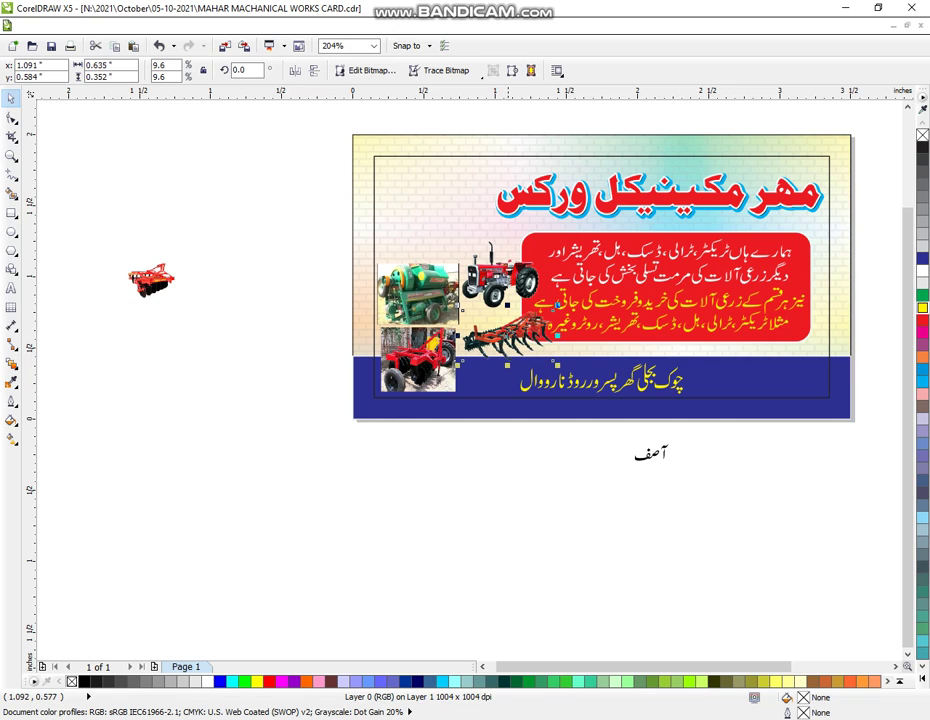
left_click_drag(507, 336, 505, 334)
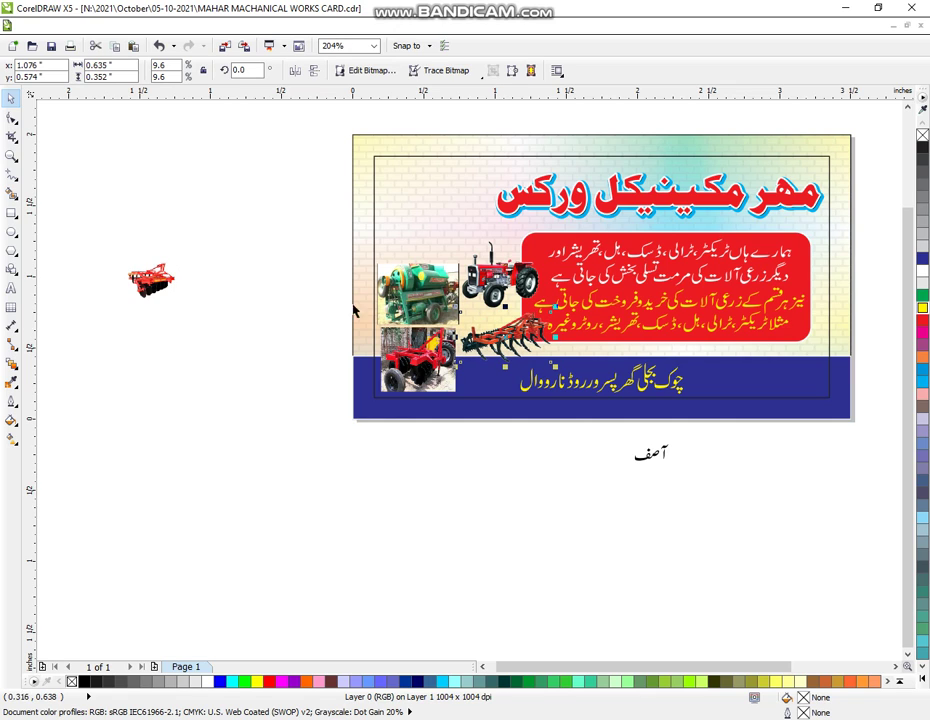
left_click_drag(297, 220, 543, 316)
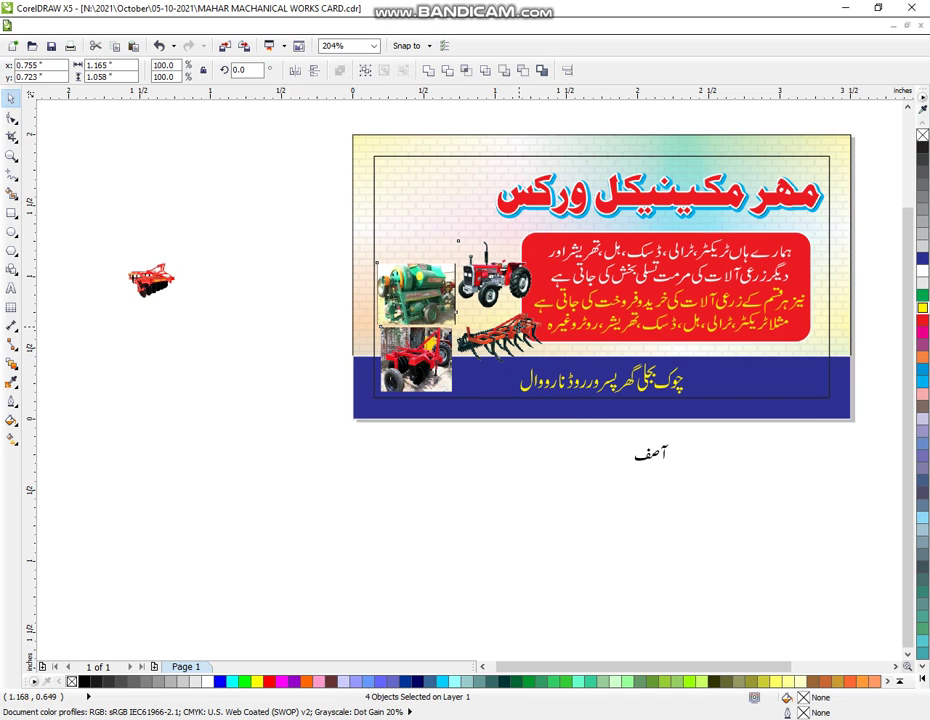
- Place and enlarge the small harrow image on the card, and convert the Urdu name to curves
left_click(473, 490)
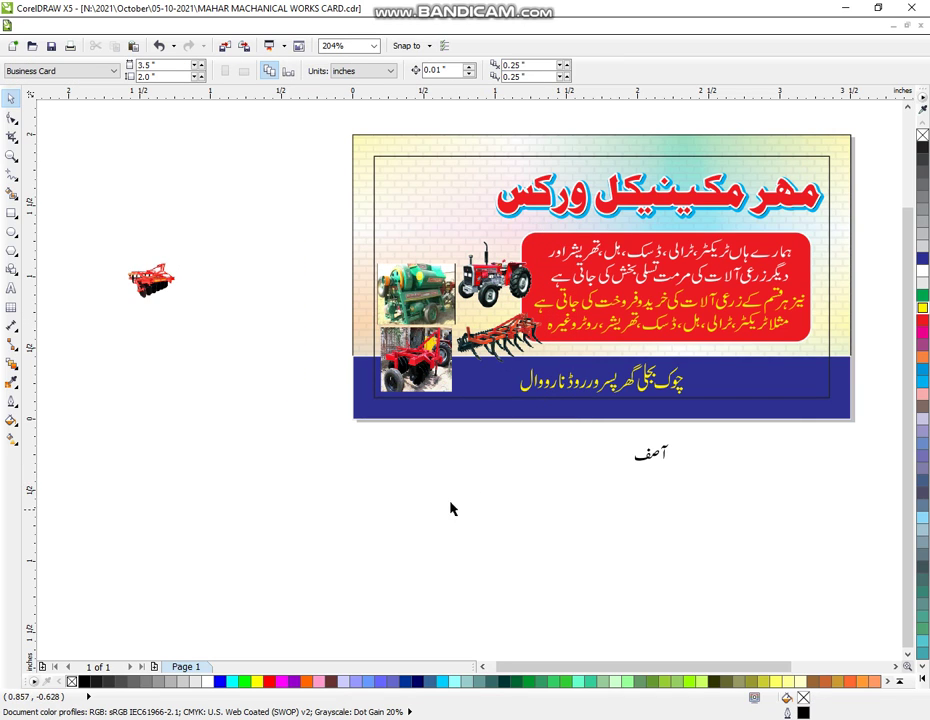
left_click_drag(151, 280, 415, 240)
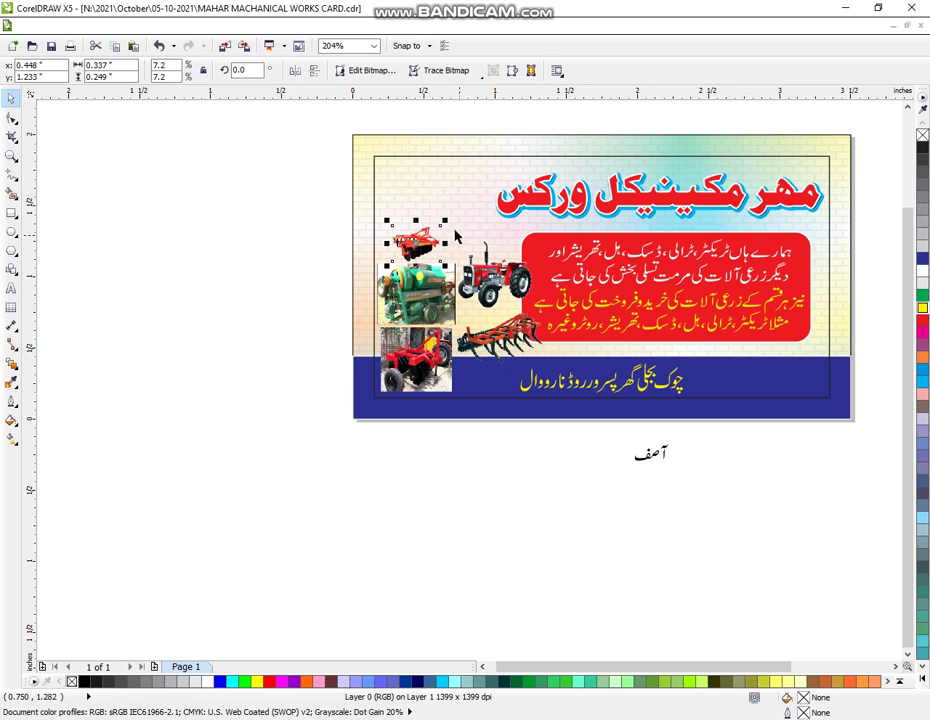
mouse_move(446, 219)
left_mouse_down()
mouse_move(452, 208)
mouse_move(460, 215)
left_mouse_up()
left_click_drag(552, 488, 452, 208)
left_click(428, 70)
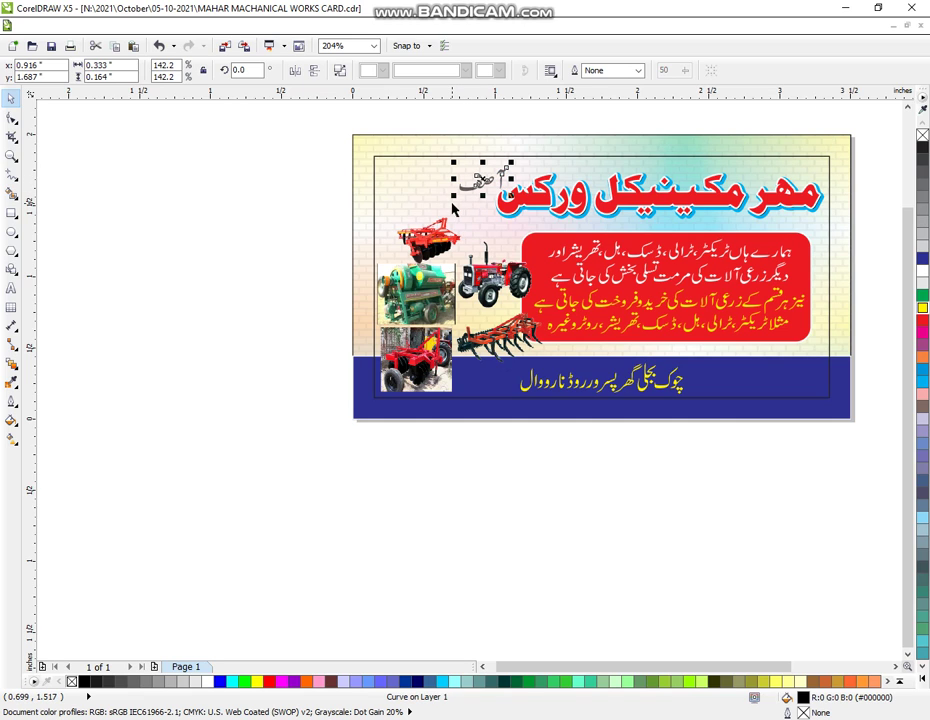
- Zoom into the card's top-left and nudge the آصف name curve slightly up and left
left_click(72, 188)
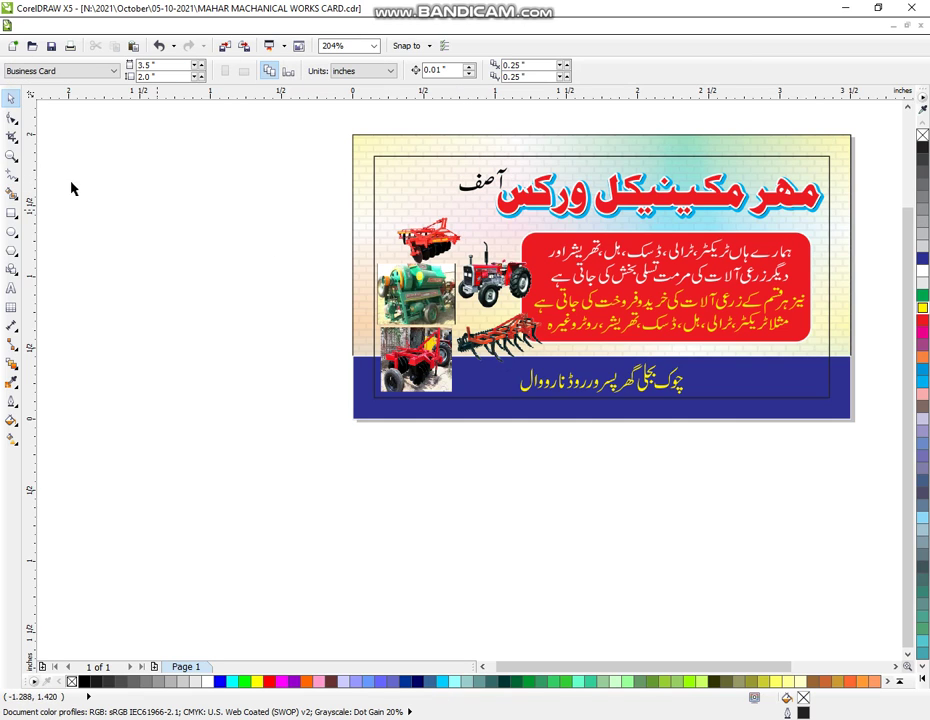
left_click(11, 156)
left_click_drag(143, 138, 609, 390)
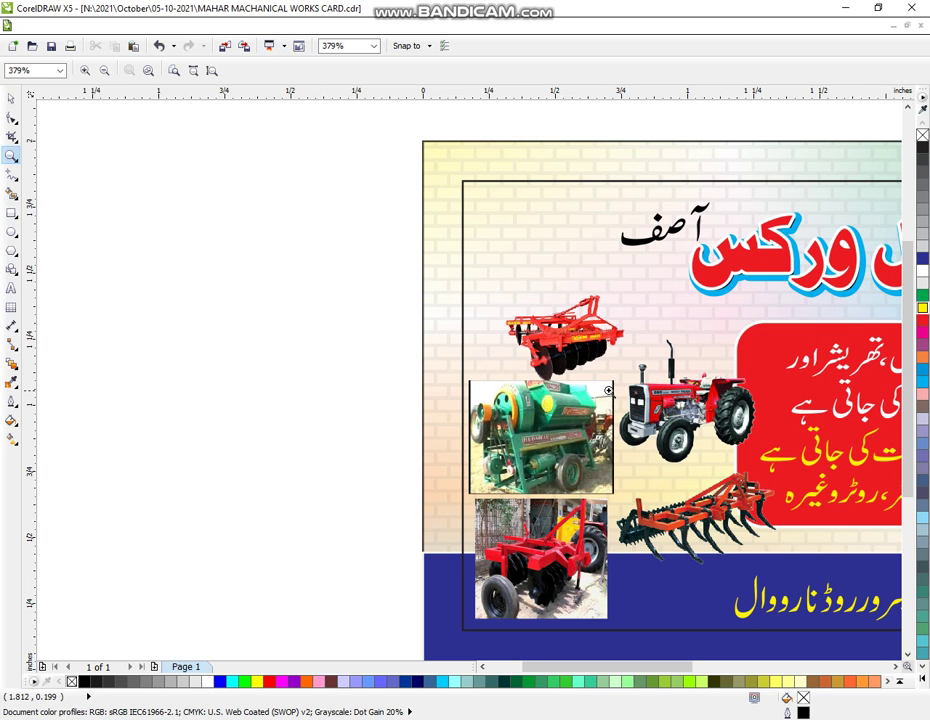
left_click(10, 98)
left_click_drag(332, 141, 731, 280)
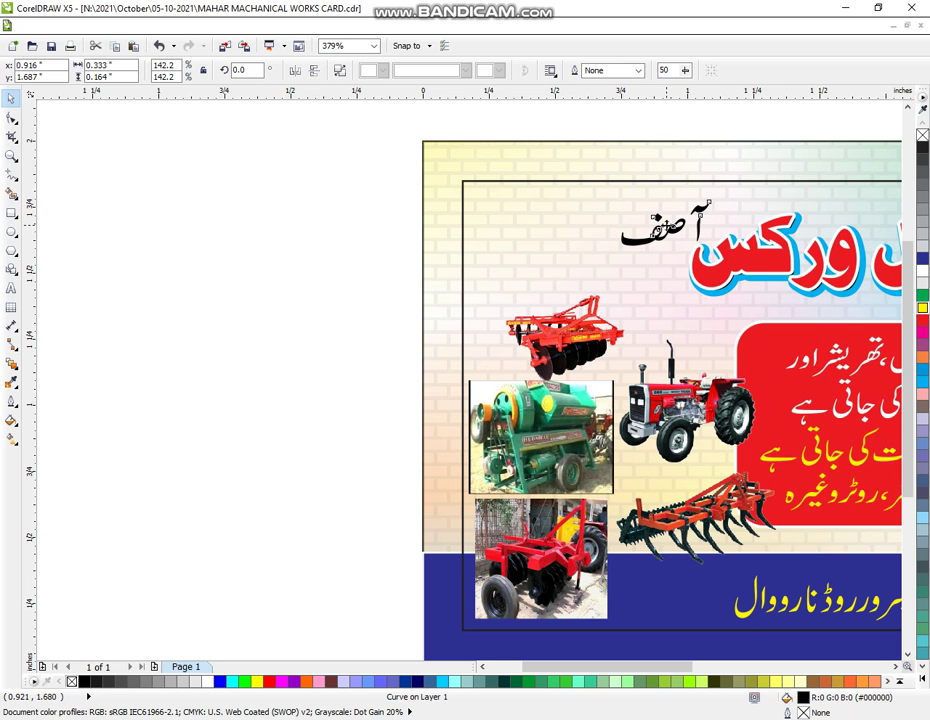
left_click_drag(632, 218, 627, 211)
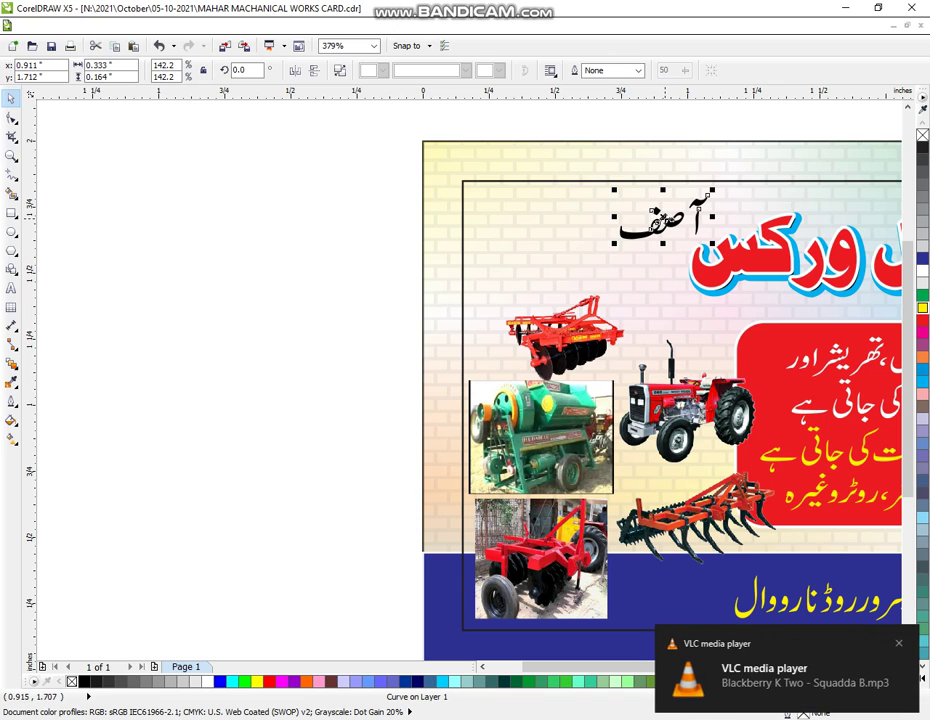
left_click(11, 288)
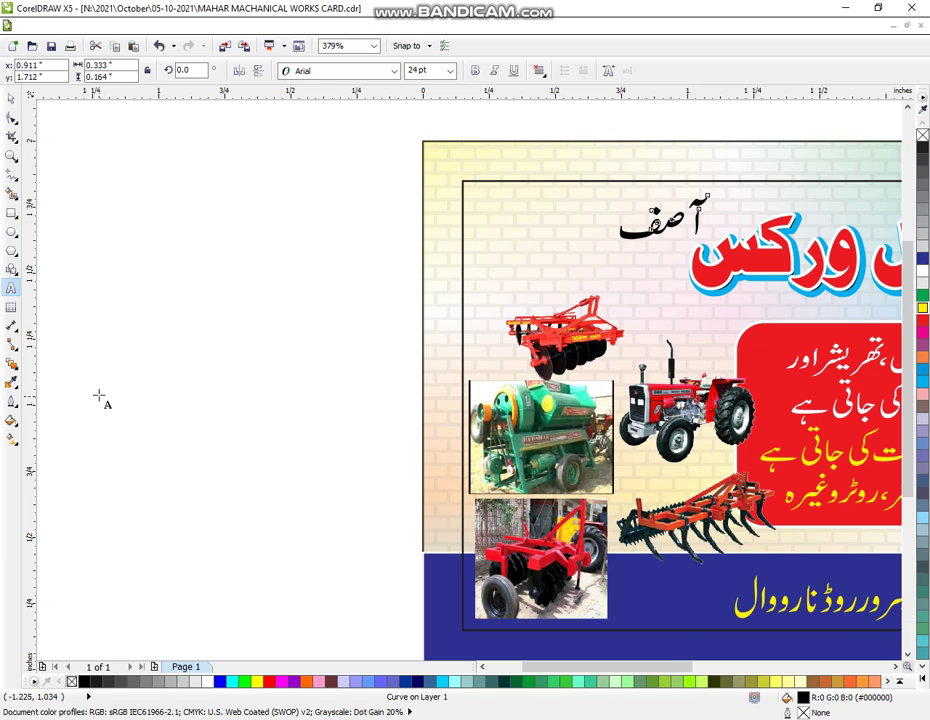
- Type the shop's two phone numbers as two lines of text left of the card
left_click(97, 241)
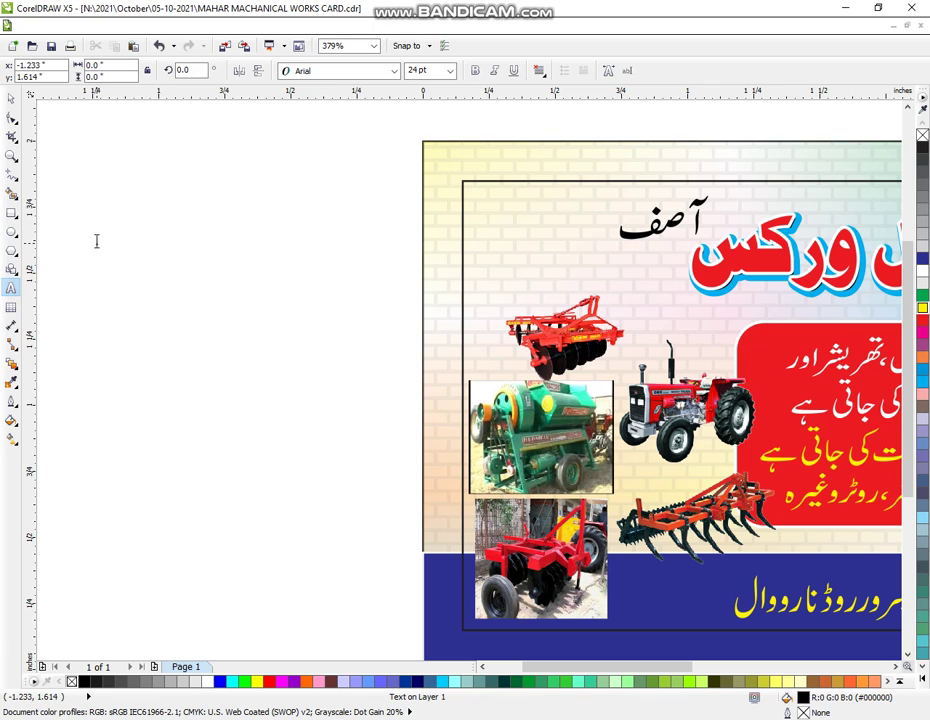
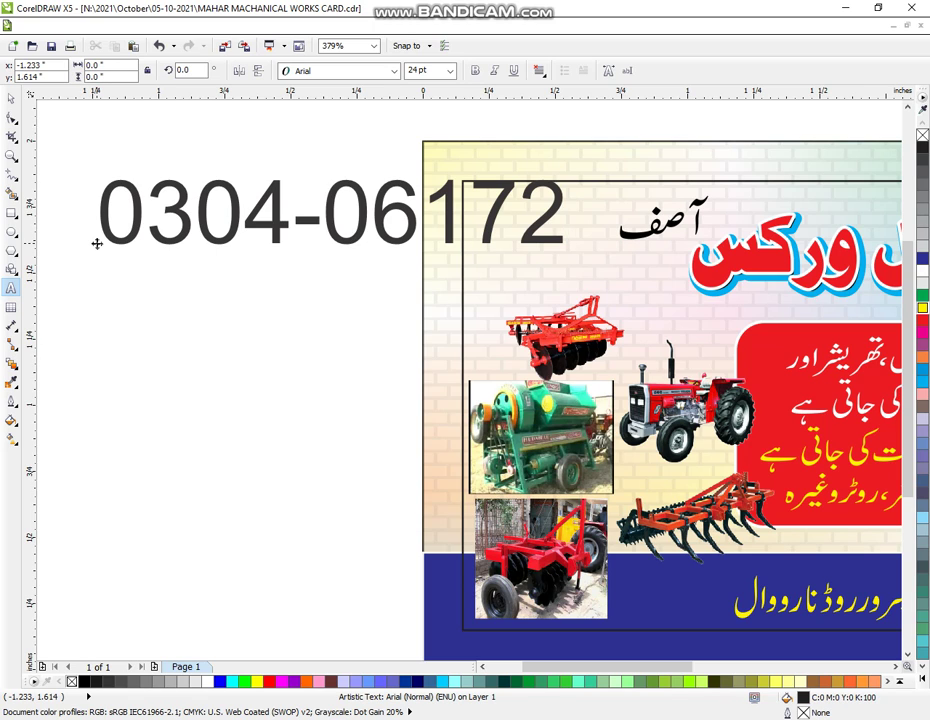
key("Return")
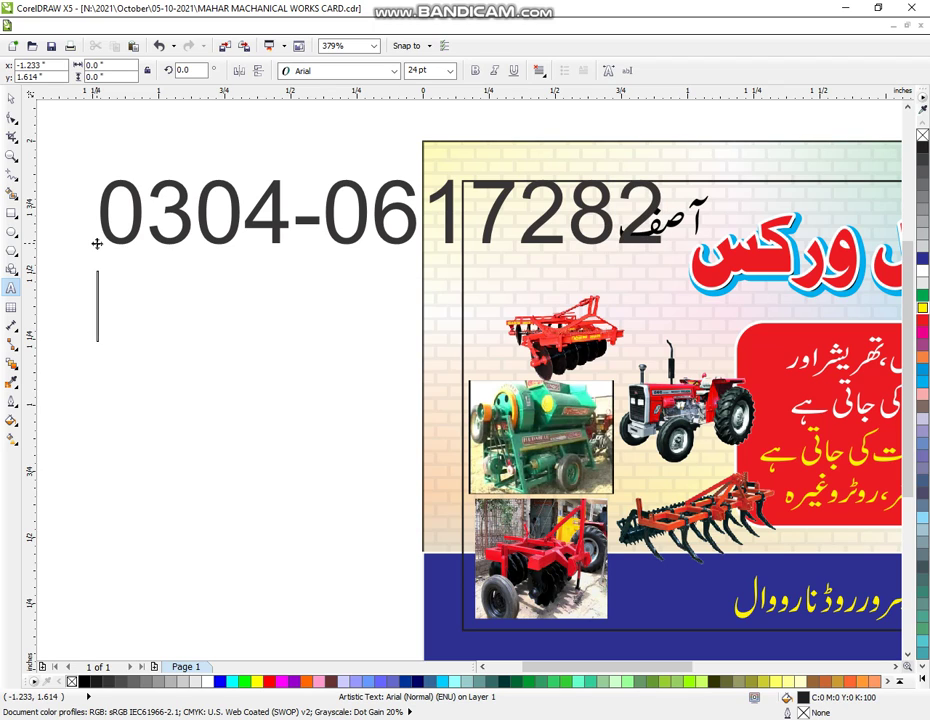
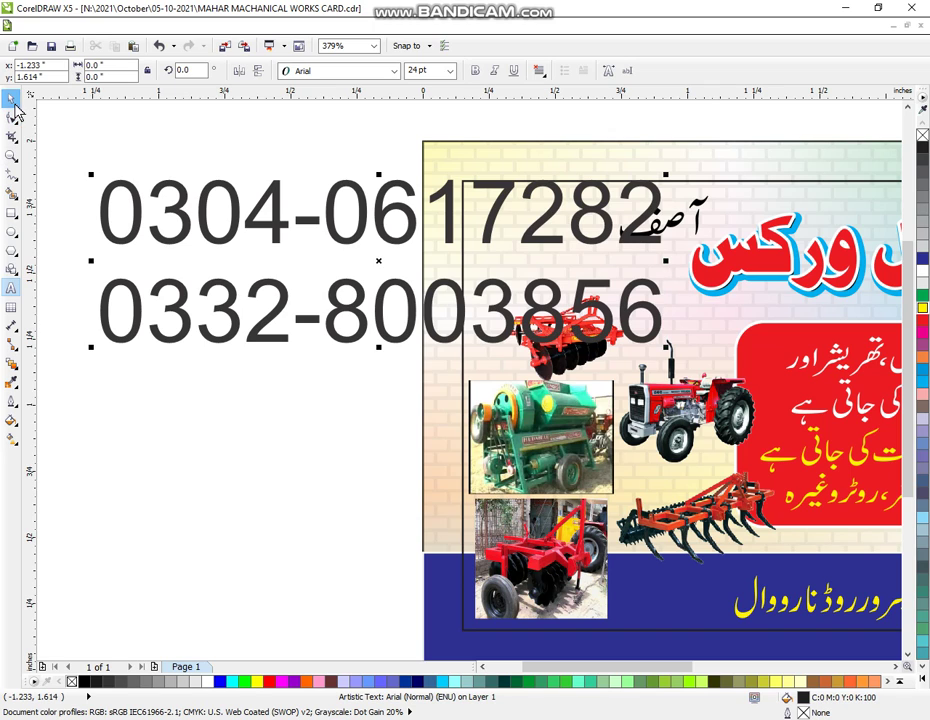
left_click(11, 97)
- Set the phone text to Arial Black, break it into separate lines, and stack them left-aligned
left_click(328, 75)
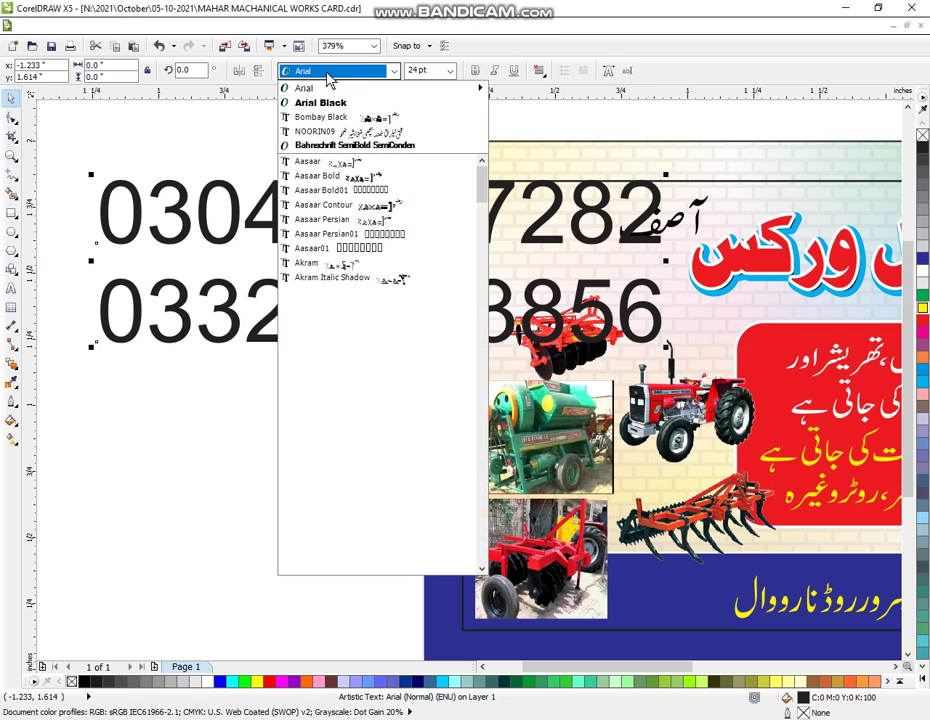
left_click(312, 99)
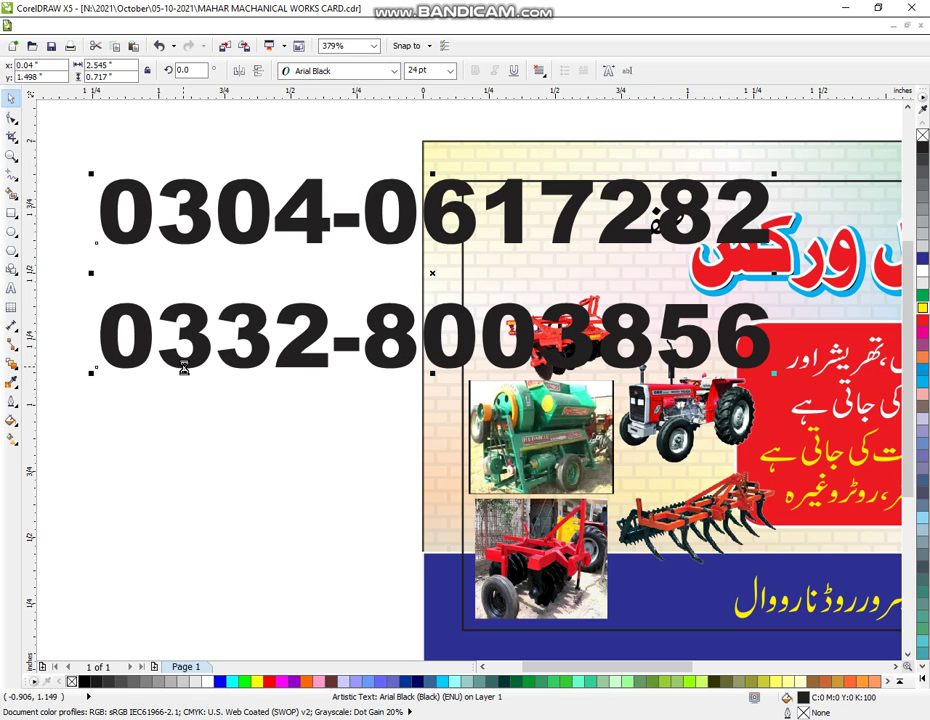
key("ctrl+k")
left_click_drag(390, 372, 372, 290)
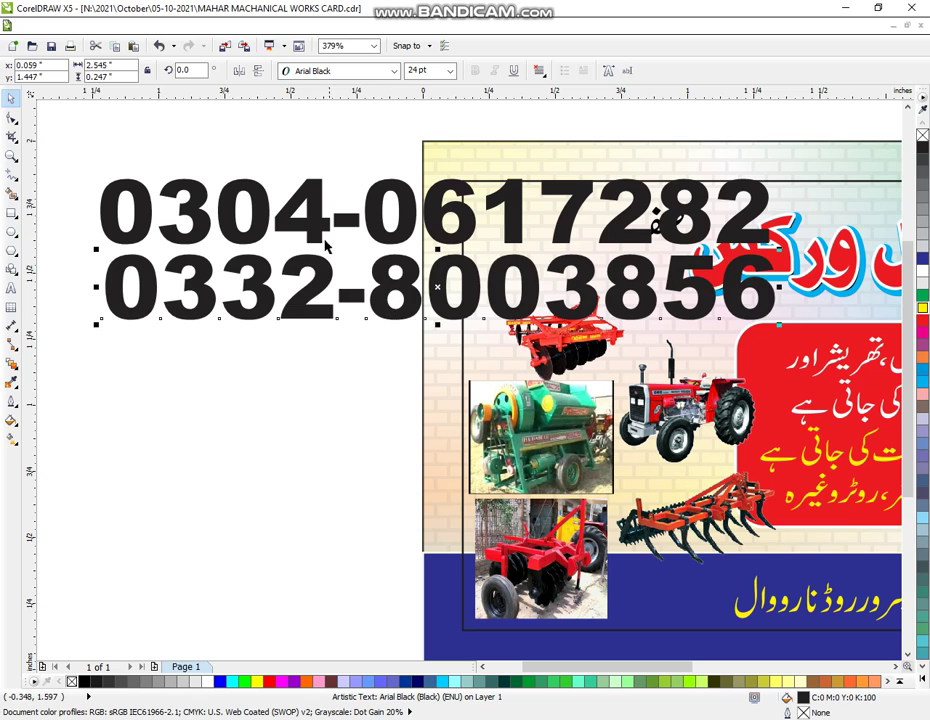
left_click(316, 244, "shift")
key("l")
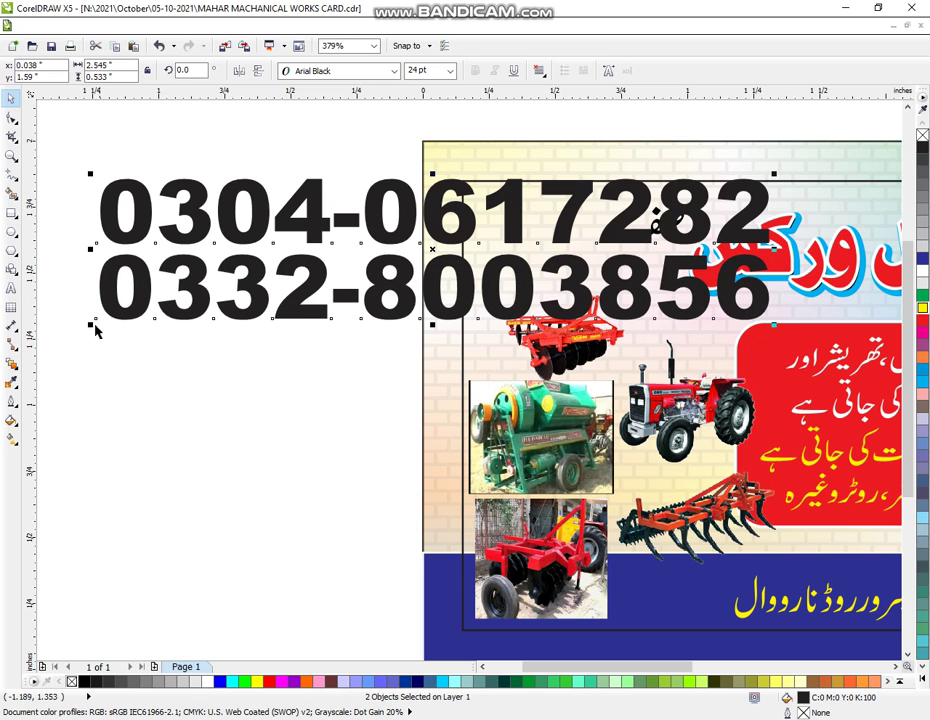
- Shrink the numbers, place them under the آصف name at the card's top-left, and fill all black
left_click_drag(91, 326, 565, 226)
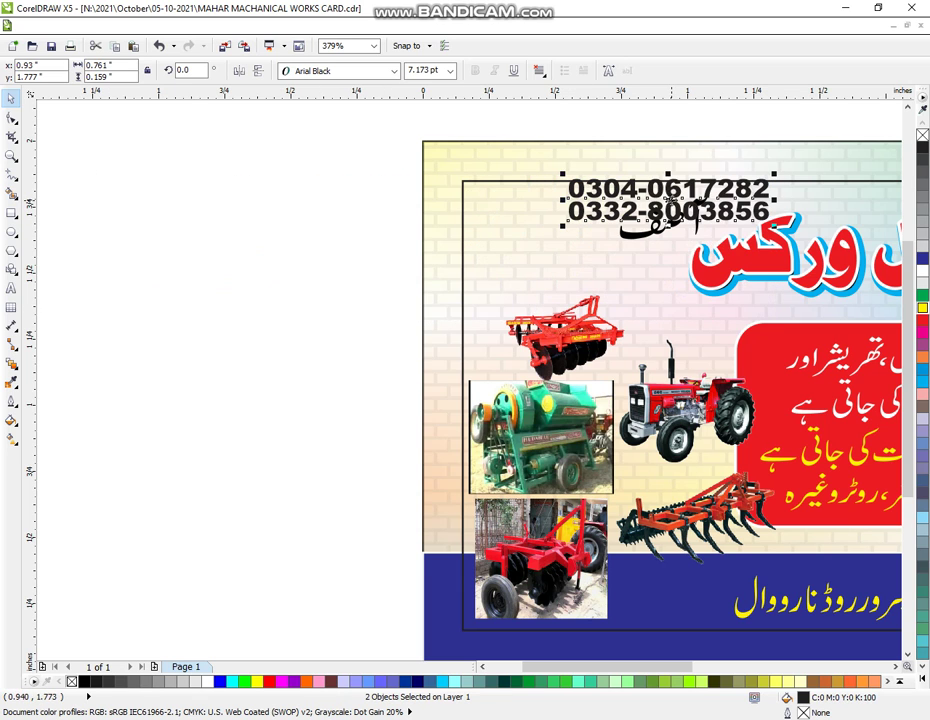
left_click_drag(671, 193, 580, 261)
left_click_drag(374, 145, 730, 255)
left_click_drag(655, 215, 560, 217)
left_click_drag(363, 162, 765, 320)
left_click(924, 148)
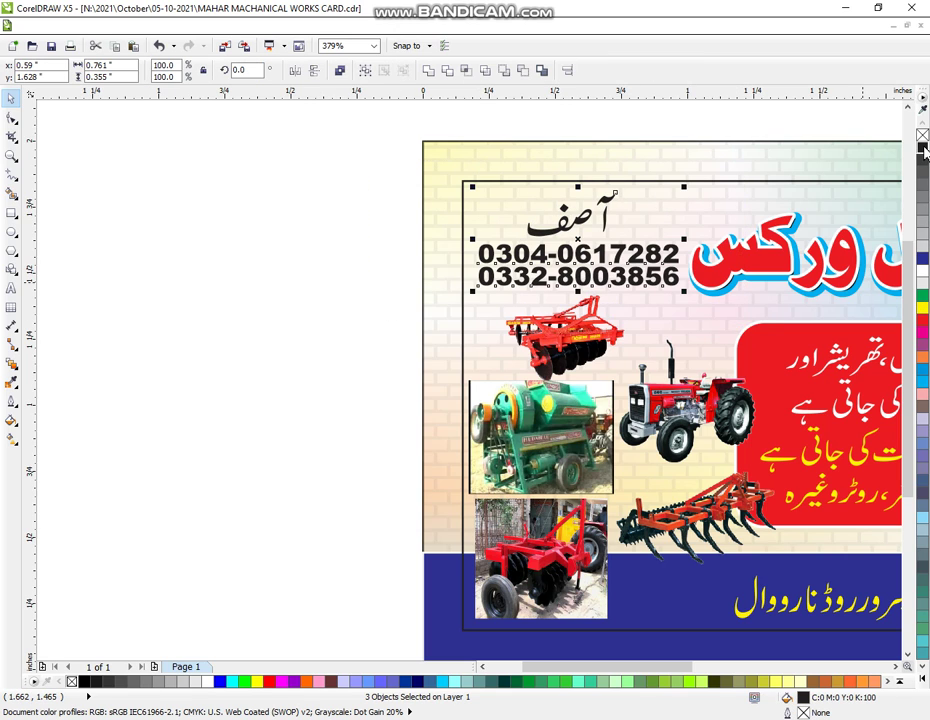
- Give the name and numbers a 1.5 pt rounded-corner outline, then make the numbers' outline white
left_click(11, 400)
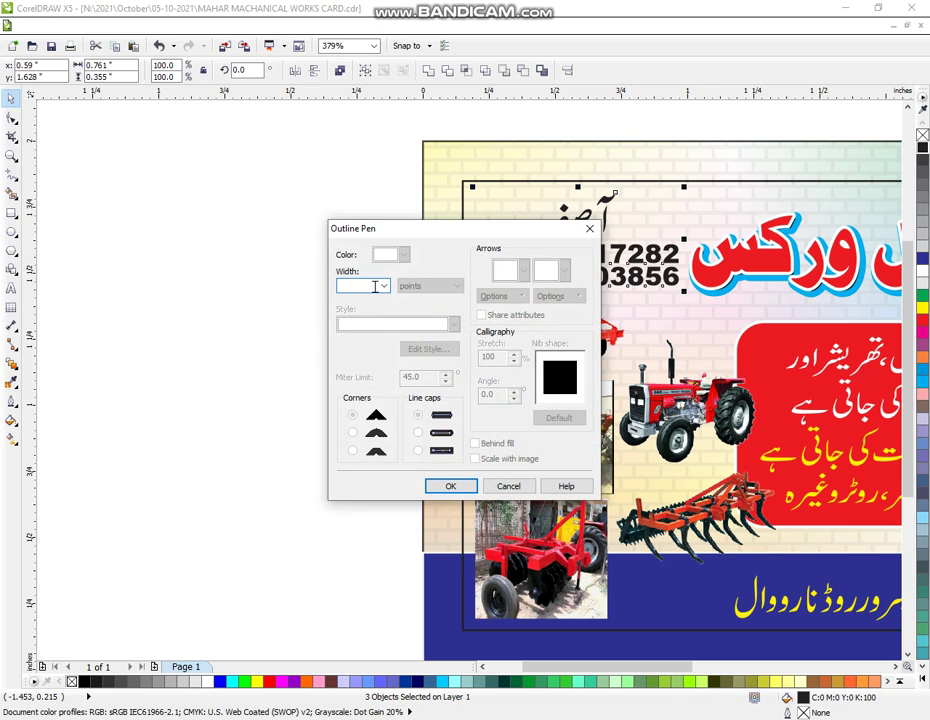
left_click(384, 286)
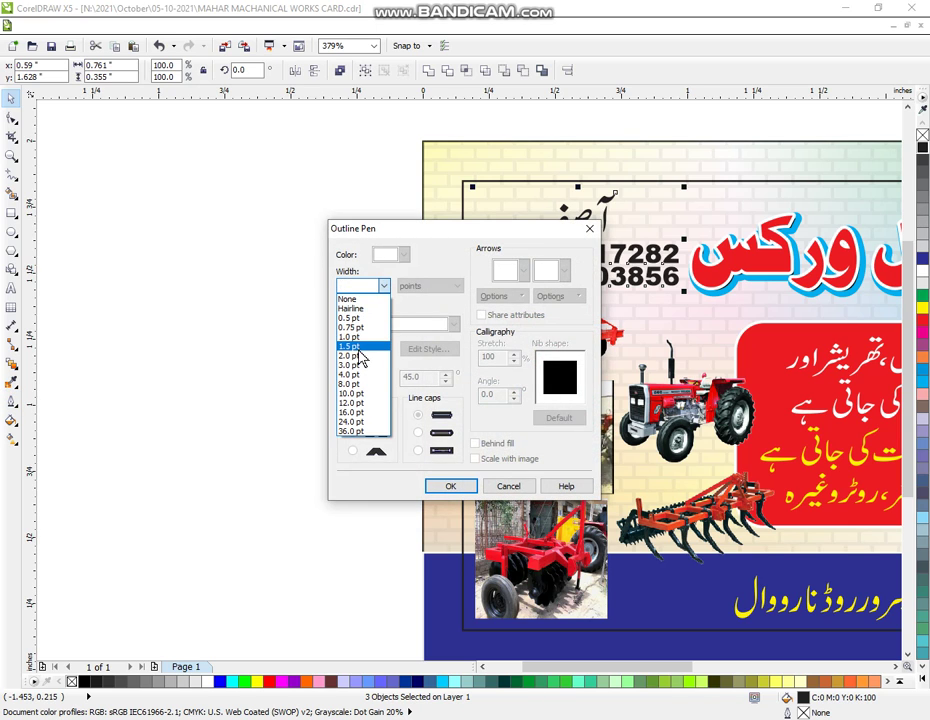
left_click(360, 348)
left_click(353, 432)
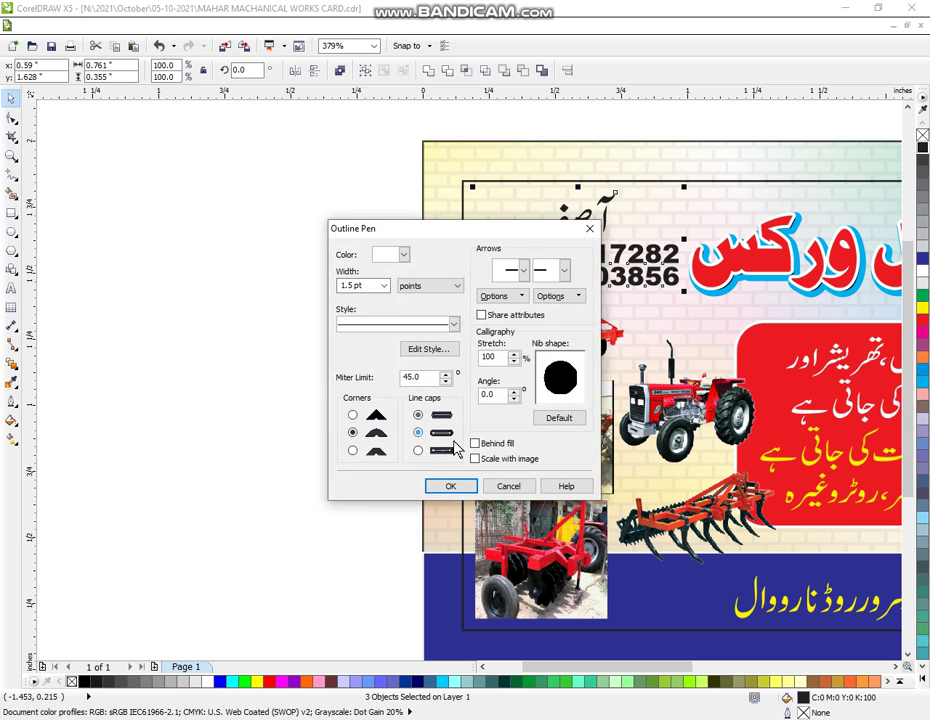
left_click(450, 486)
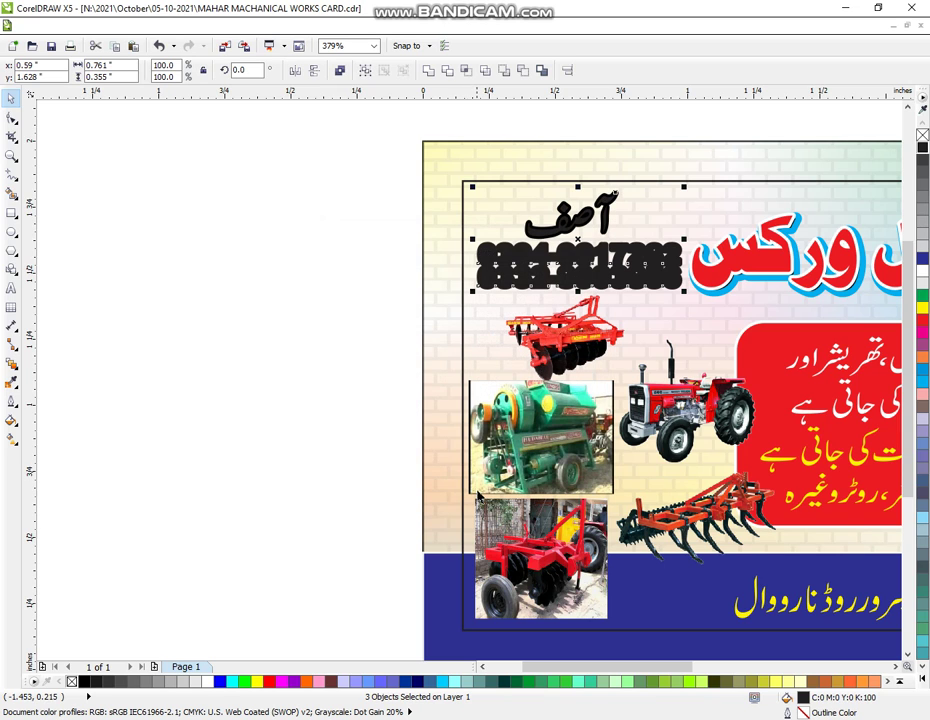
right_click(923, 274)
left_click(378, 266)
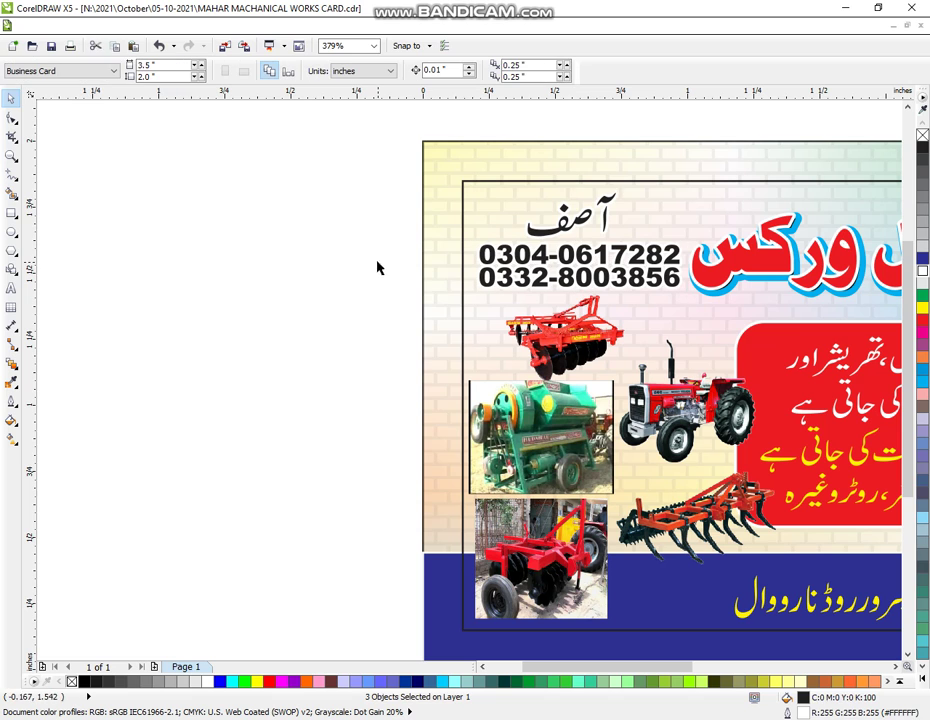
- Draw a white-filled rectangle over the green machine photo on the card
left_click(11, 155)
scroll(517, 357, "down", 2)
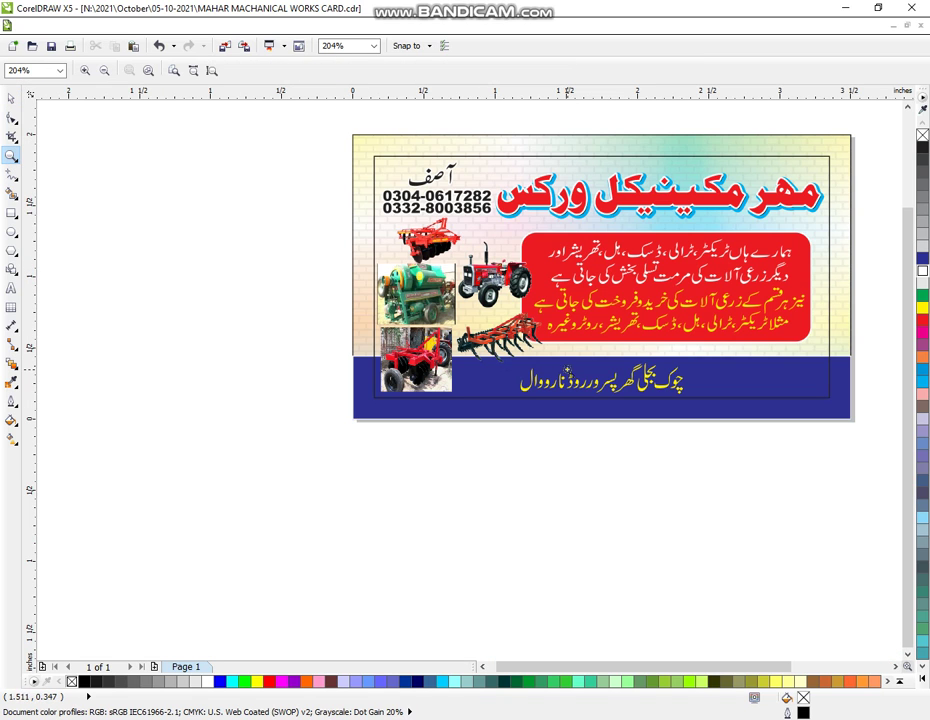
left_click_drag(337, 126, 859, 459)
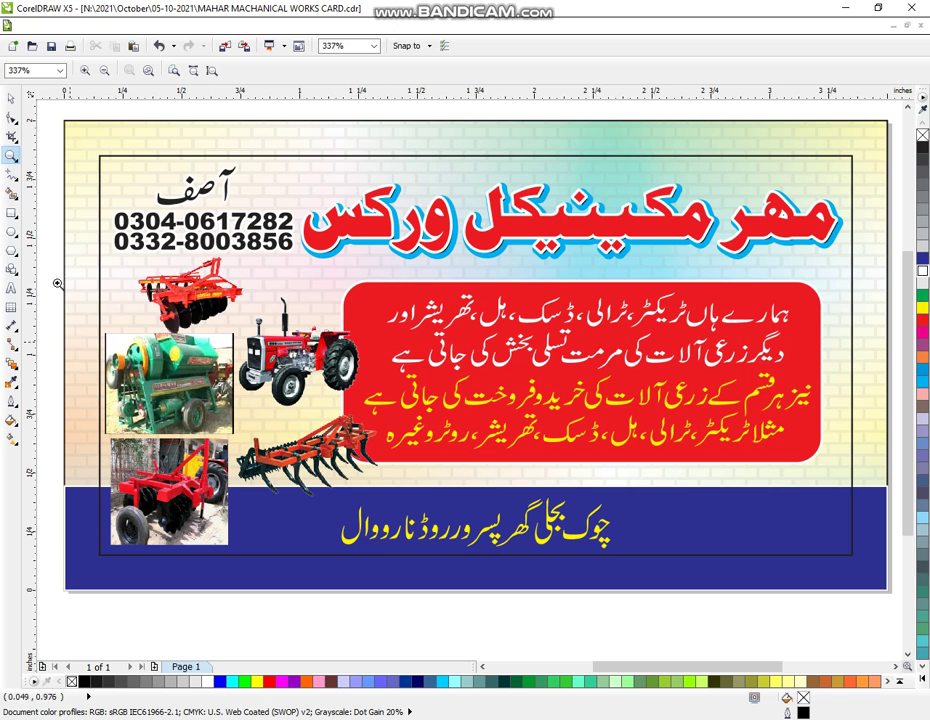
left_click(11, 98)
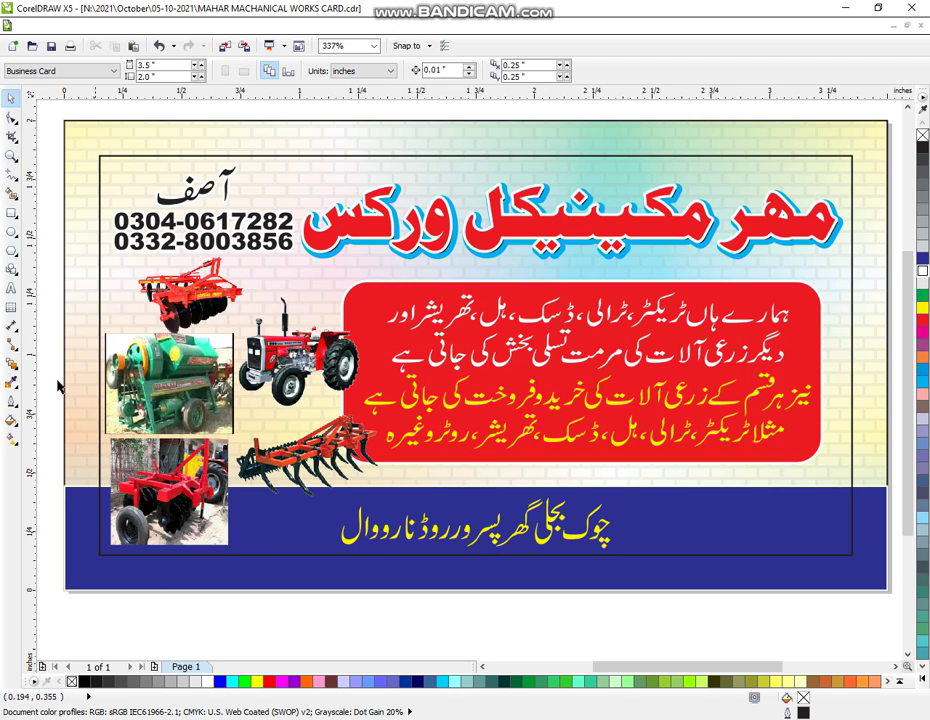
left_click(11, 212)
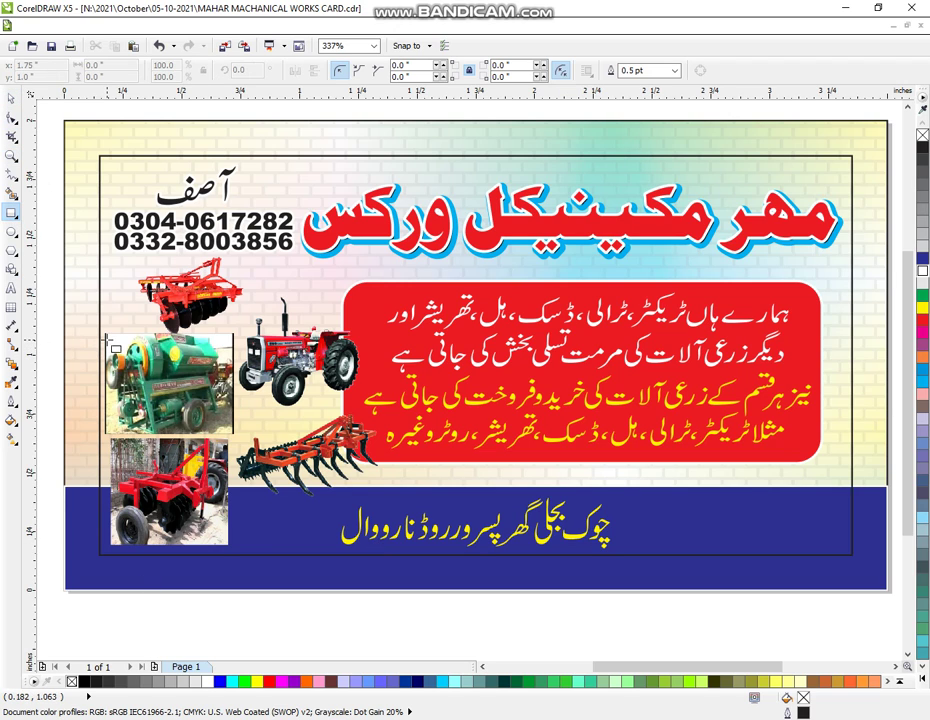
left_click_drag(108, 340, 232, 436)
left_click(11, 98)
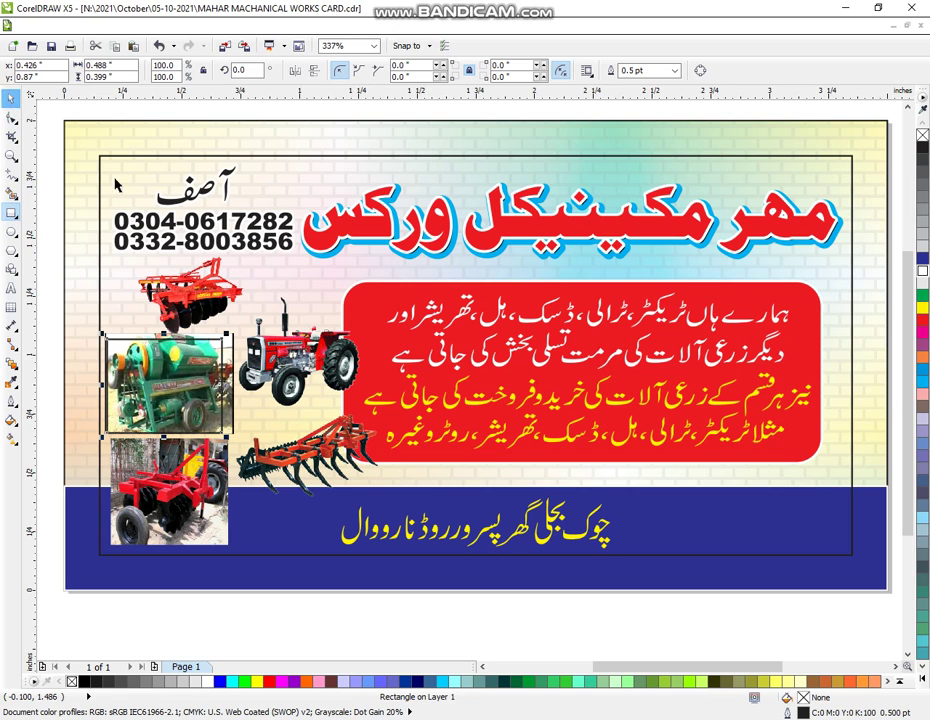
left_click(922, 270)
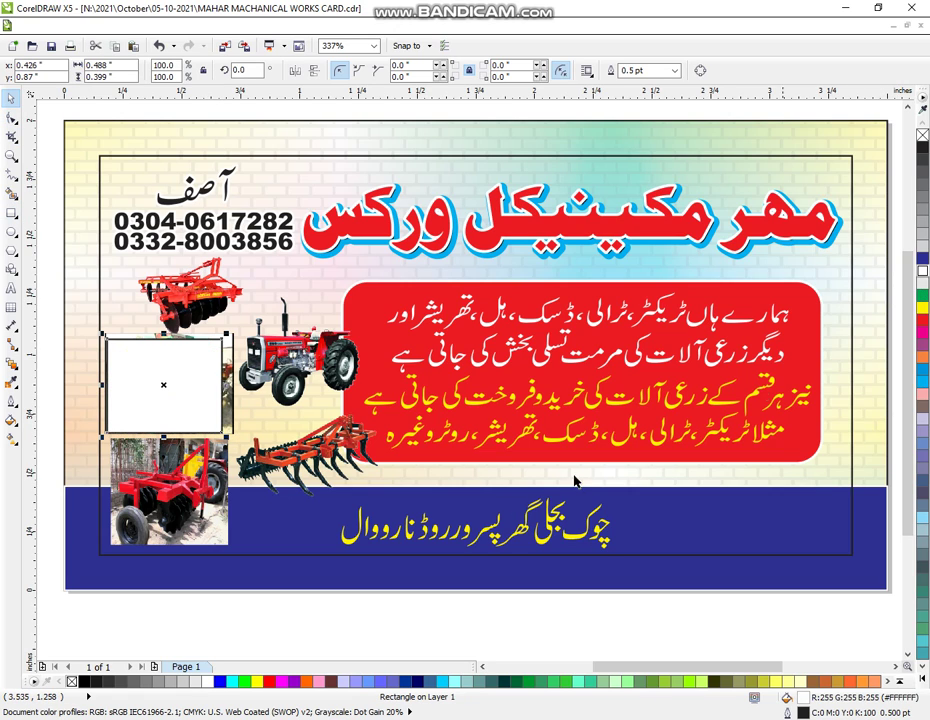
left_click(266, 623)
- PowerClip the green machine photo inside the white rectangle
left_click(232, 427)
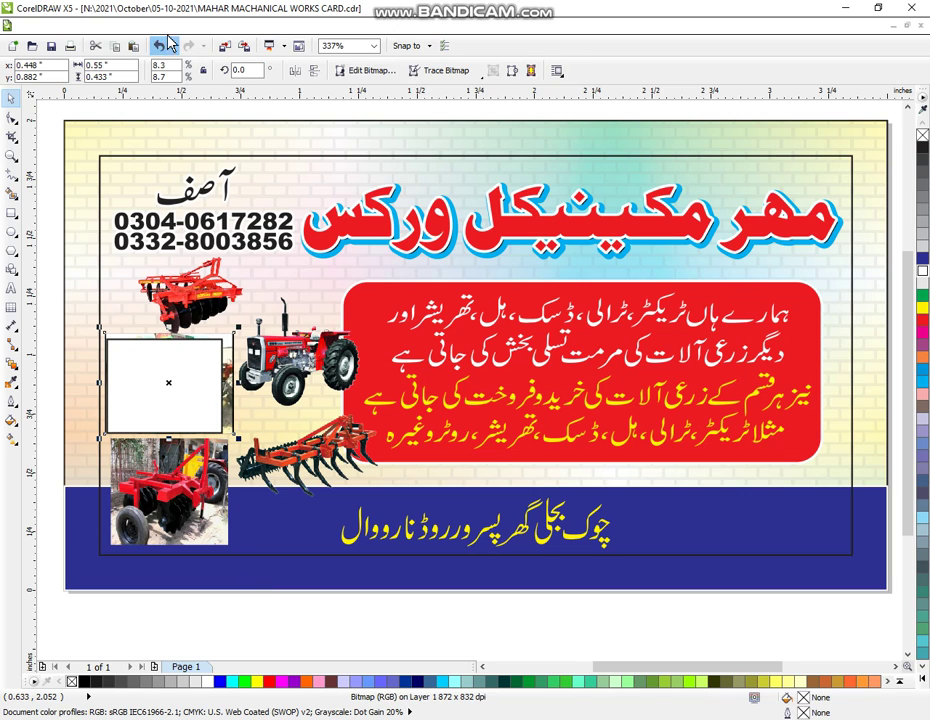
left_click(209, 28)
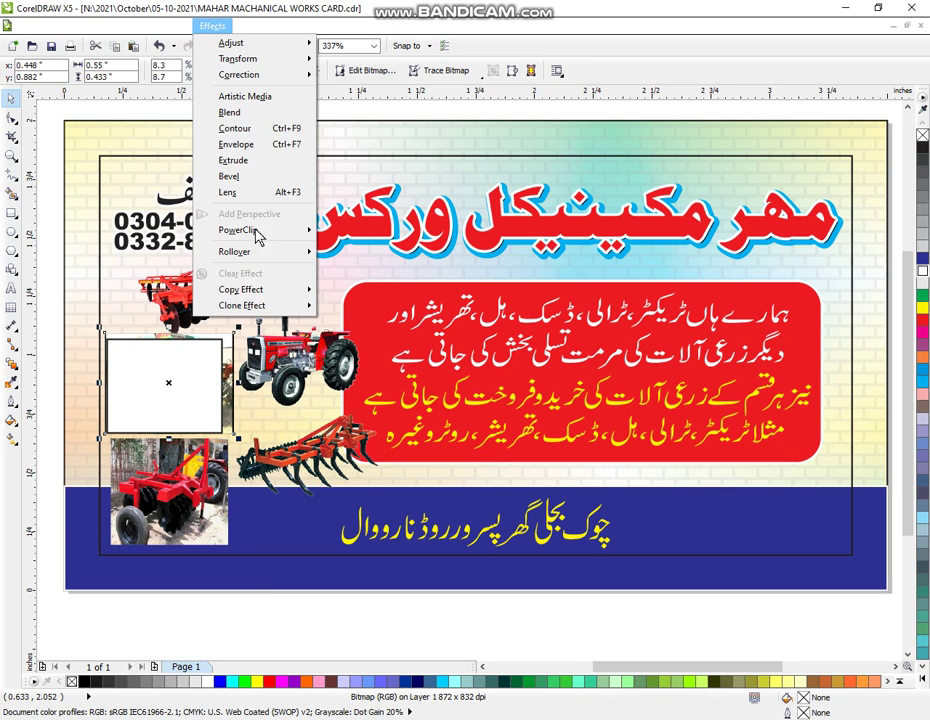
mouse_move(257, 231)
left_click(385, 232)
left_click(165, 385)
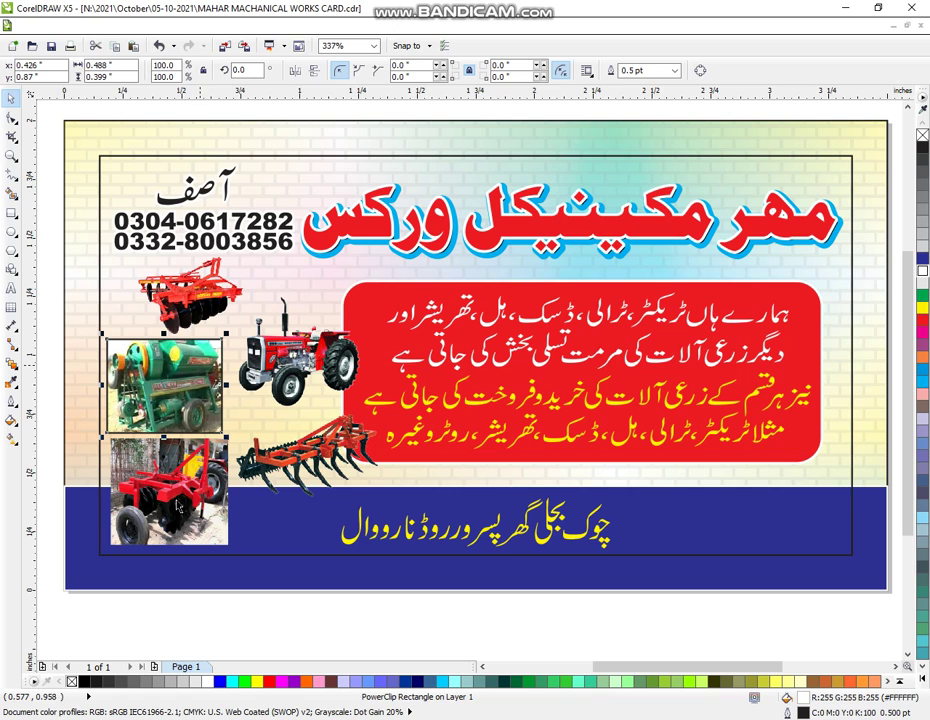
left_click(171, 626)
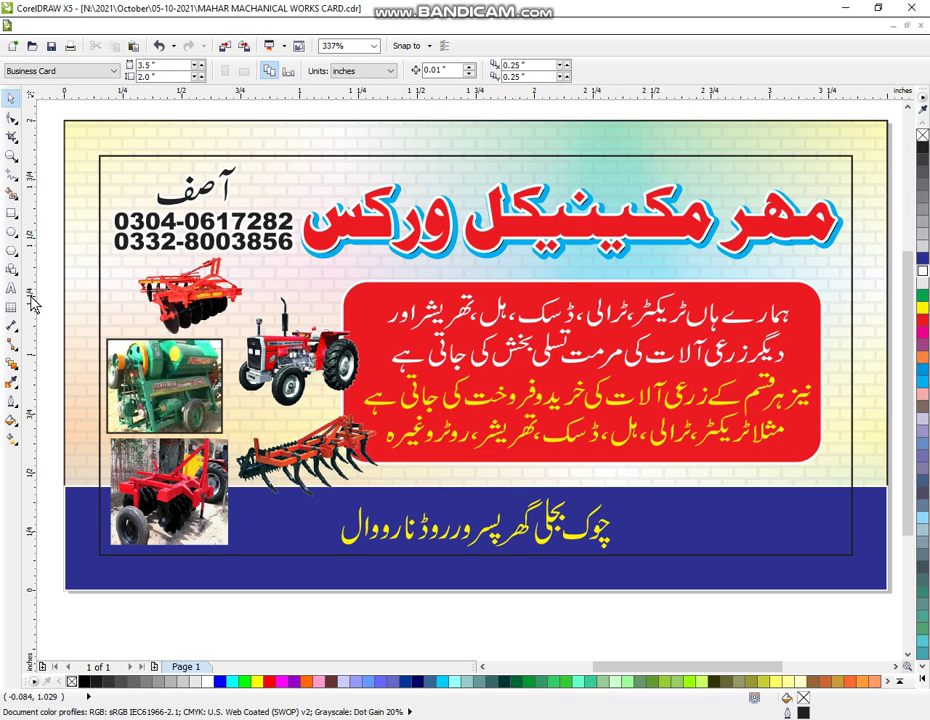
left_click(11, 212)
- Draw a white rectangle over the lower red machine photo and PowerClip the photo into it
left_click_drag(112, 441, 224, 549)
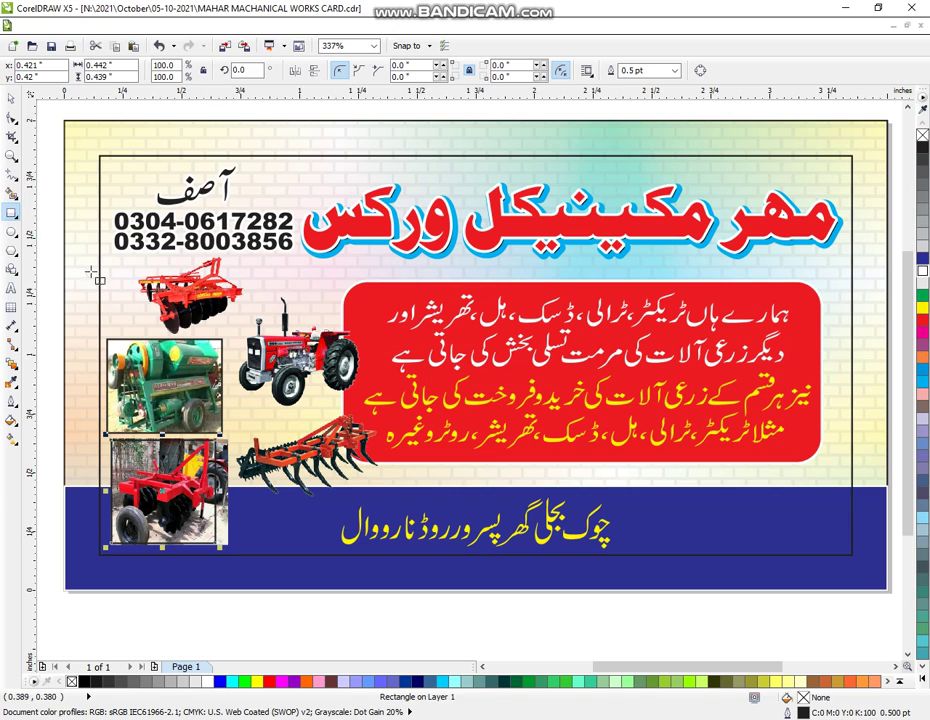
left_click(11, 97)
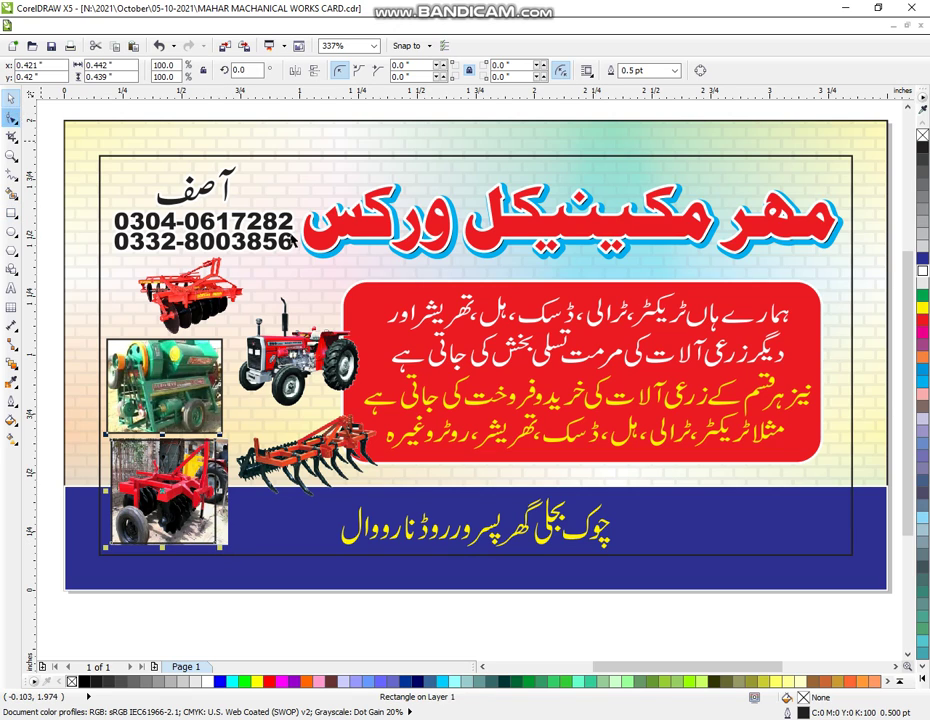
left_click(922, 271)
left_click(250, 600)
left_click(230, 538)
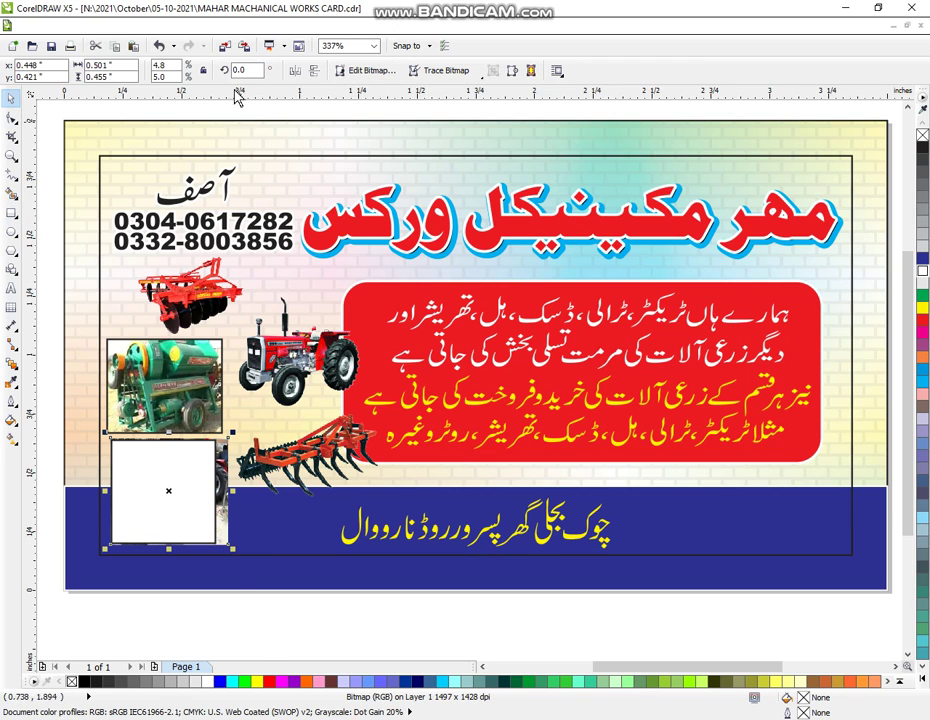
left_click(212, 26)
mouse_move(275, 233)
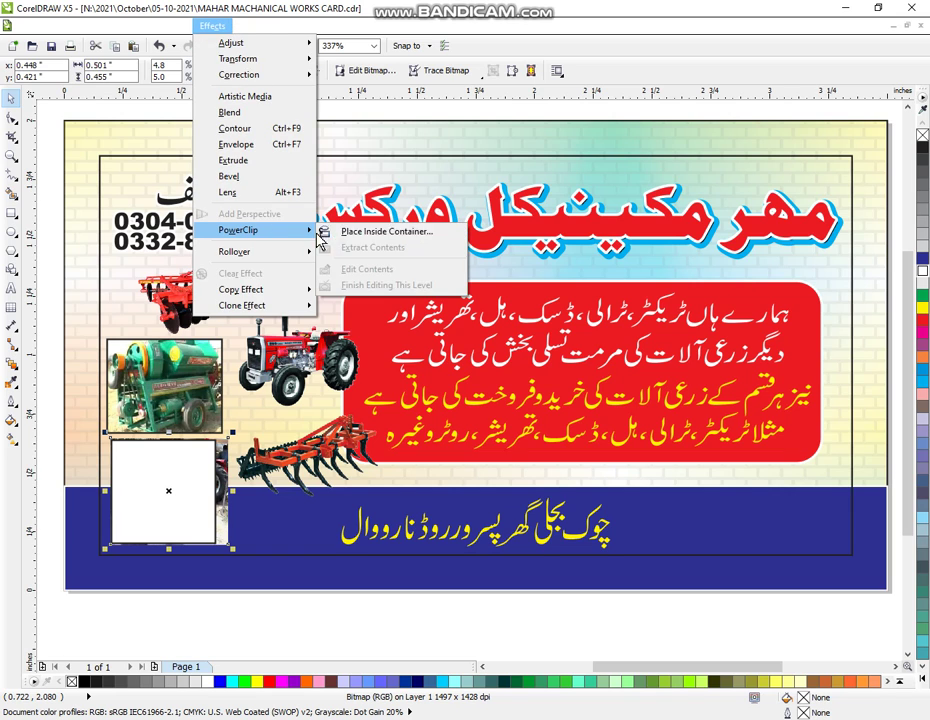
left_click(375, 230)
left_click(160, 500)
left_click(185, 571)
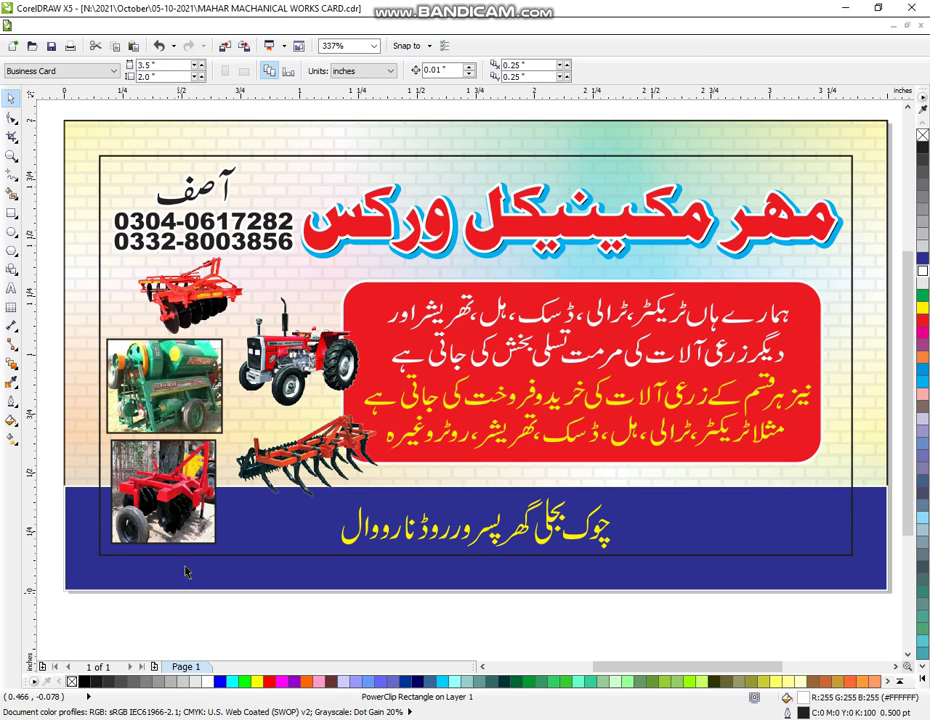
- Outline both photo frames in dark blue and widen the lower frame slightly to the right
left_click(165, 385)
left_click(199, 468, "shift")
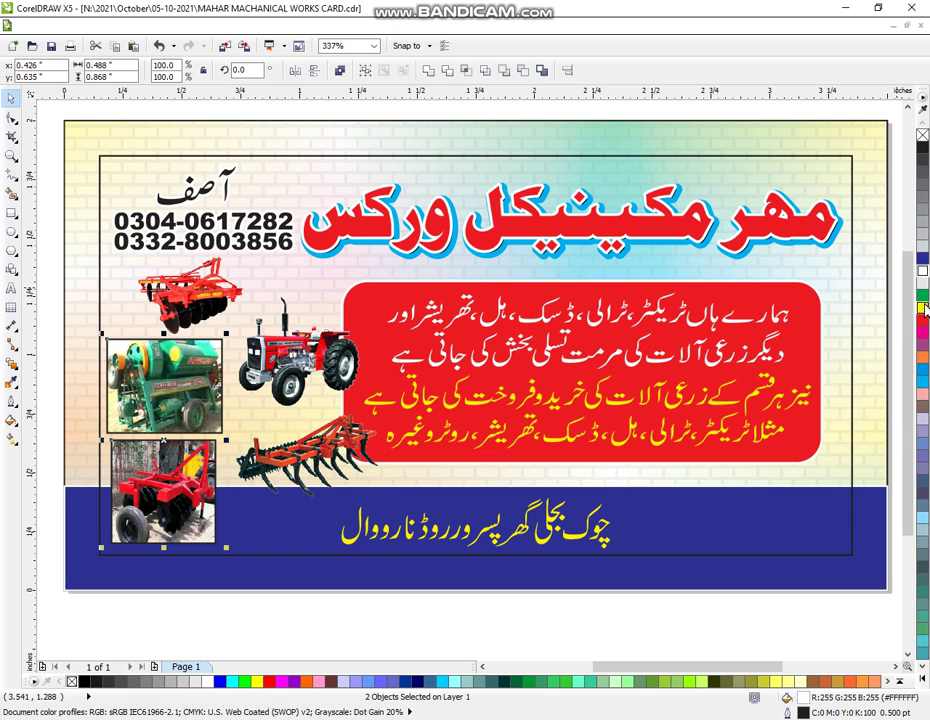
right_click(922, 260)
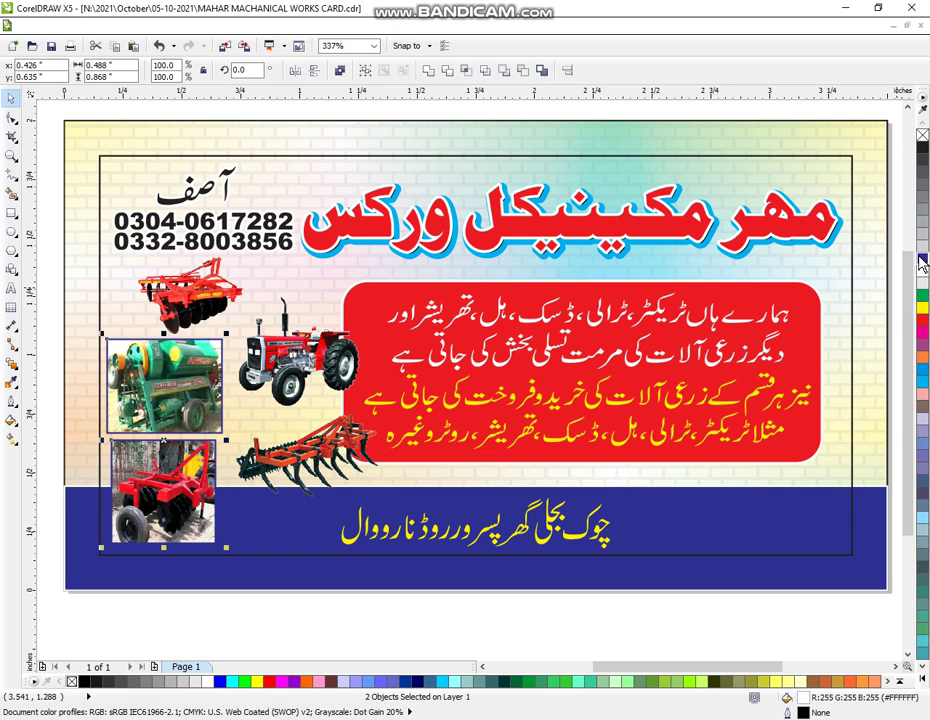
left_click(278, 610)
left_click(162, 455)
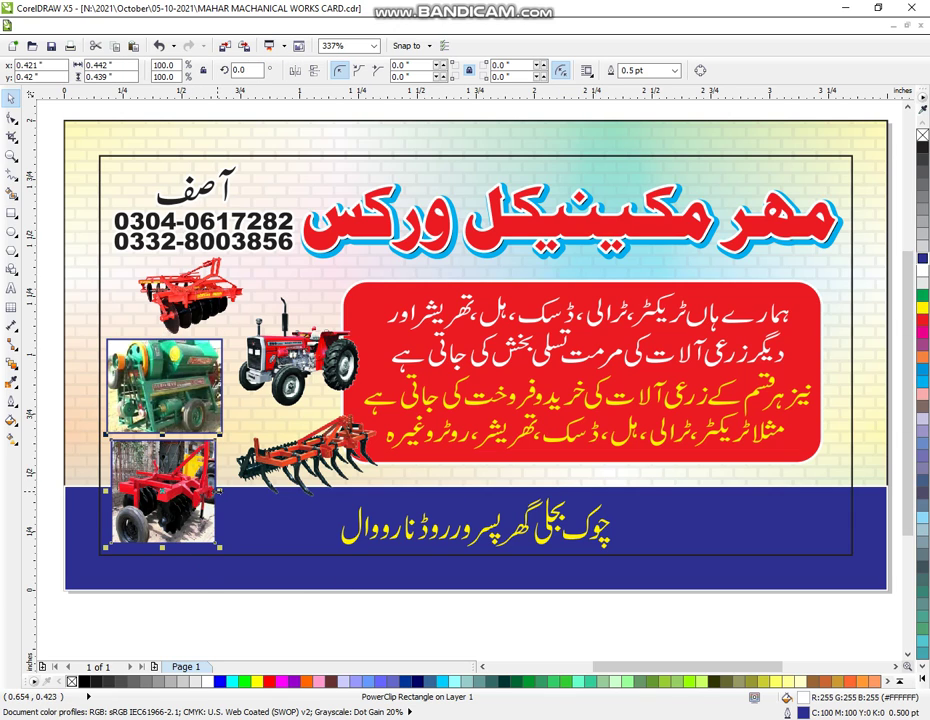
left_click_drag(221, 492, 225, 493)
left_click(228, 617)
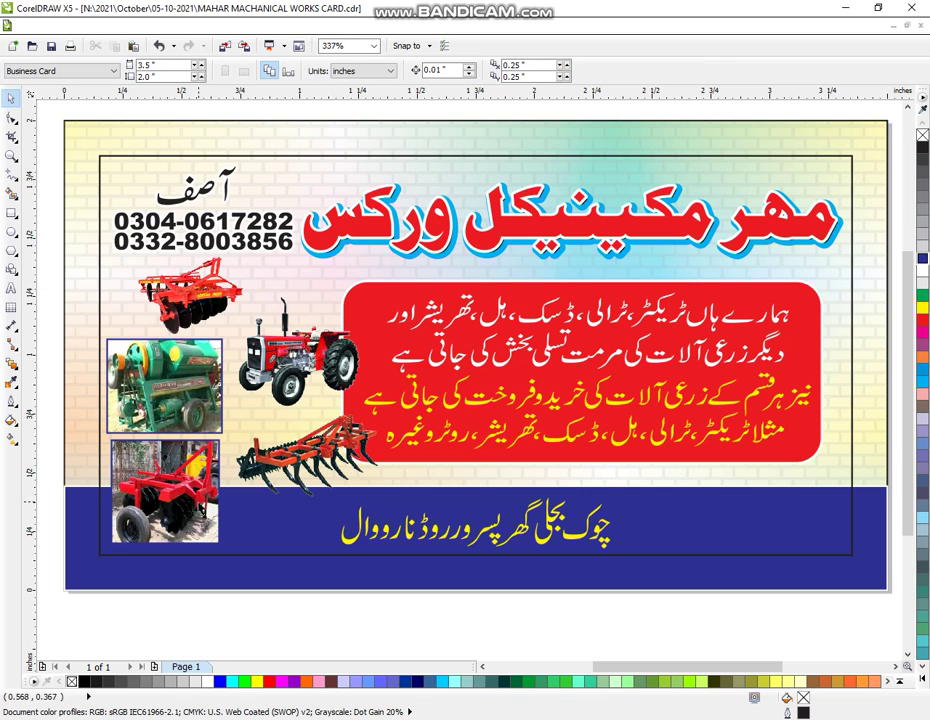
left_click(11, 155)
right_click(272, 128)
left_click_drag(337, 121, 864, 440)
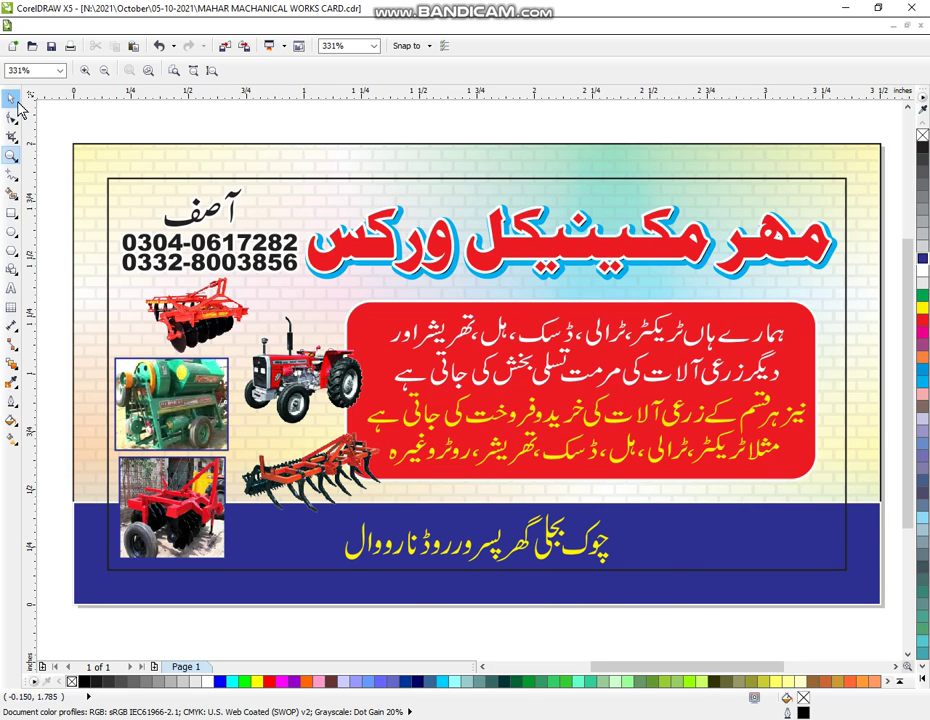
left_click(11, 97)
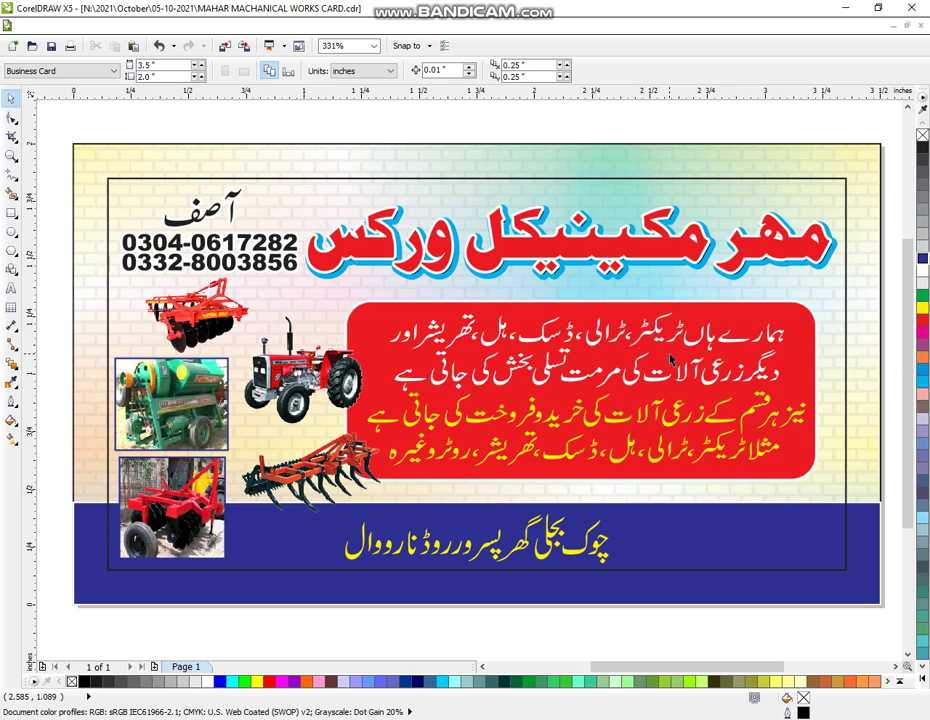